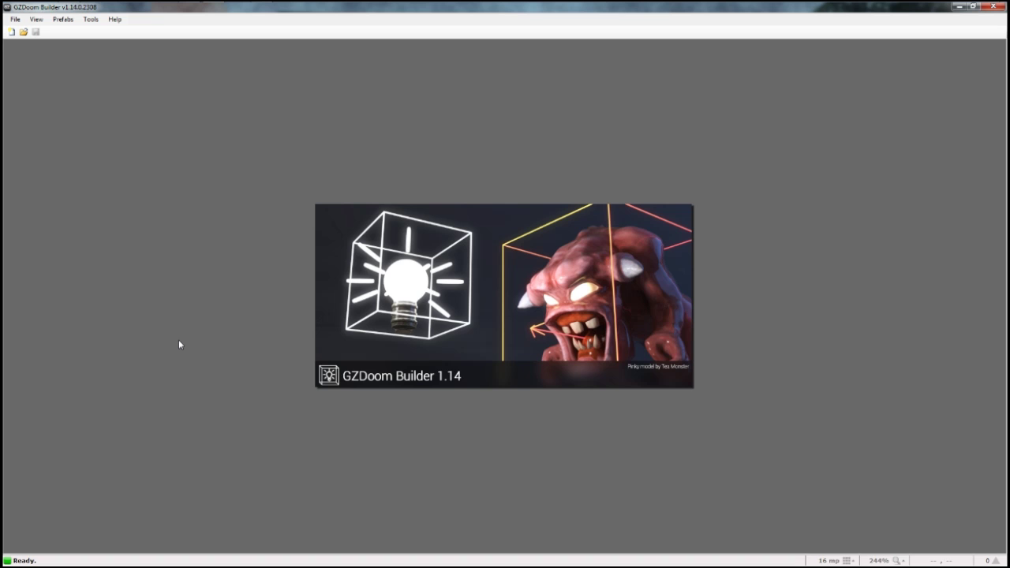
# - Start opening the recent file New tutorial.wad and select its map MAP01
pyautogui.click(15, 19)
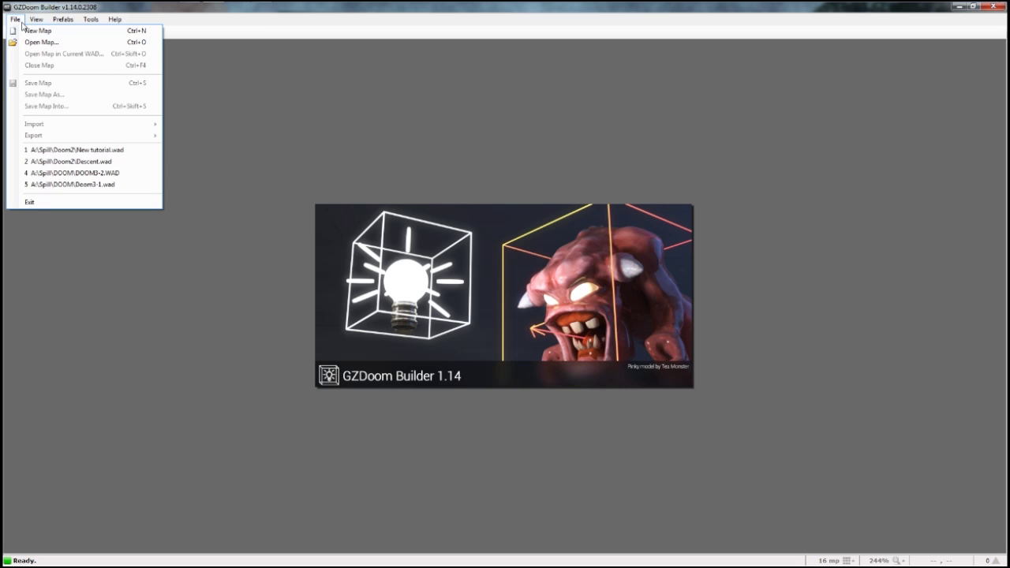
pyautogui.click(91, 153)
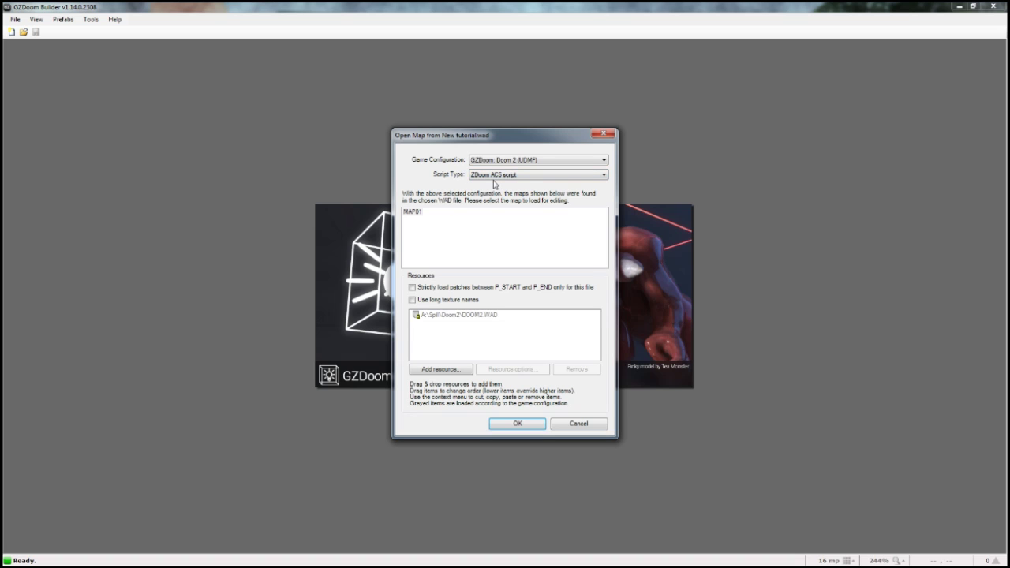
pyautogui.click(420, 213)
pyautogui.click(472, 316)
# - Add smashudmf.pk3 from the Doom2 folder as a PK3 resource and load the map with it
pyautogui.click(440, 372)
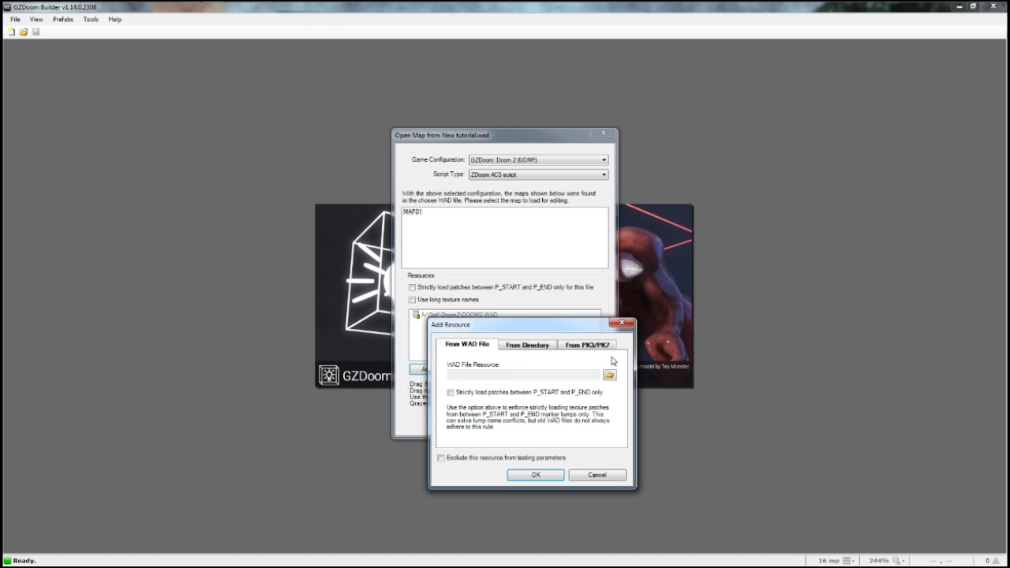
pyautogui.click(584, 347)
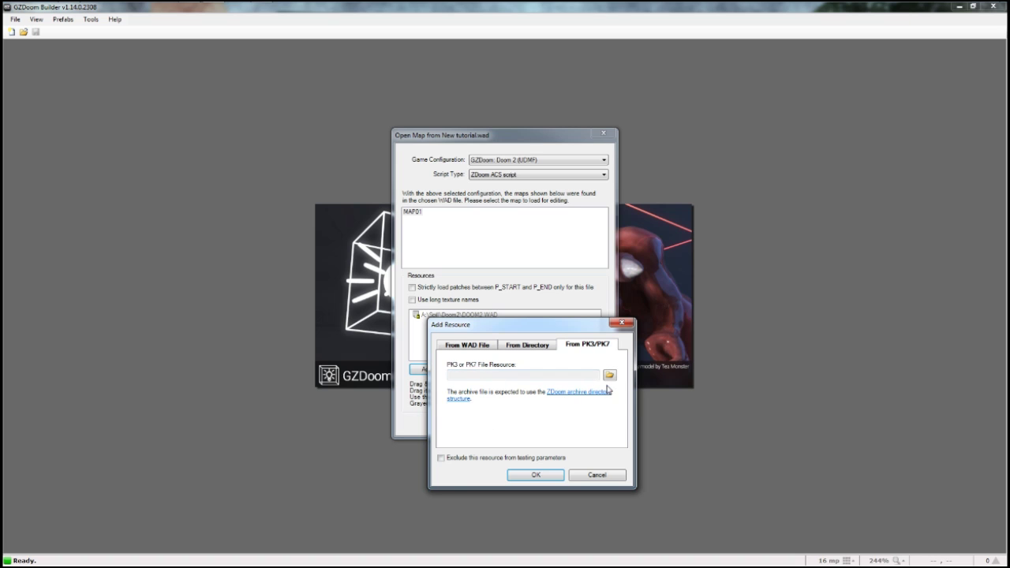
pyautogui.click(609, 375)
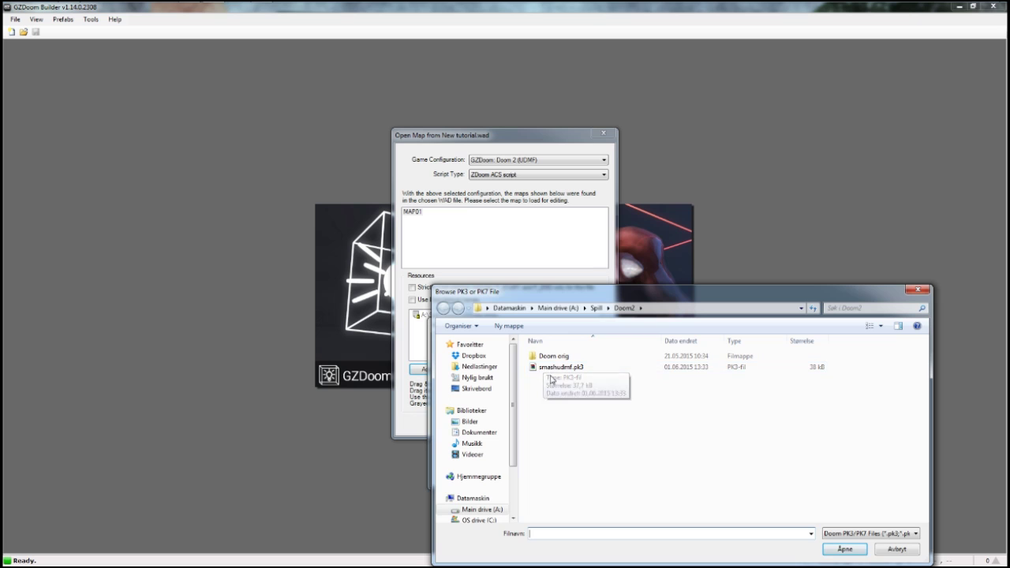
pyautogui.click(557, 372)
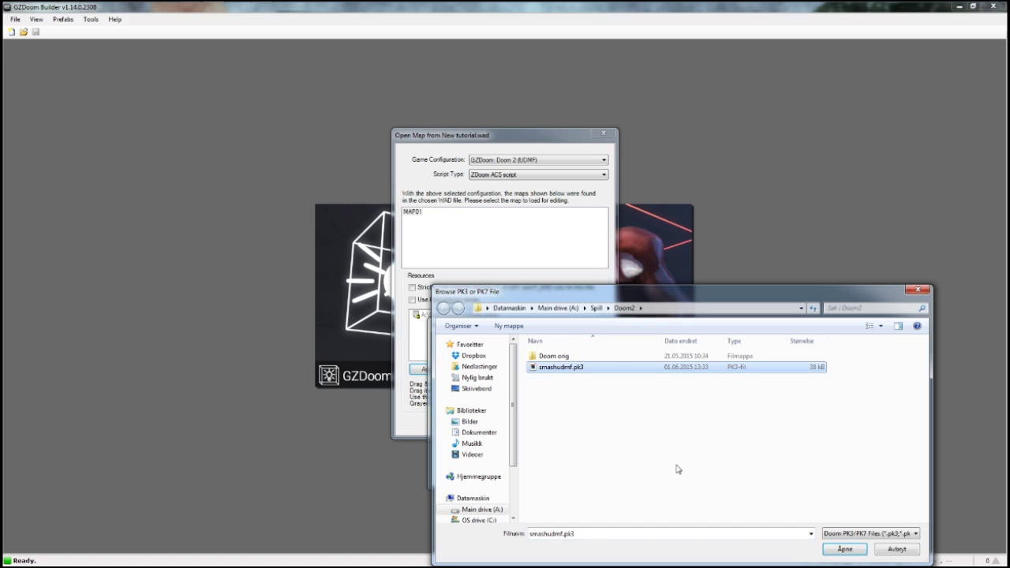
pyautogui.click(844, 549)
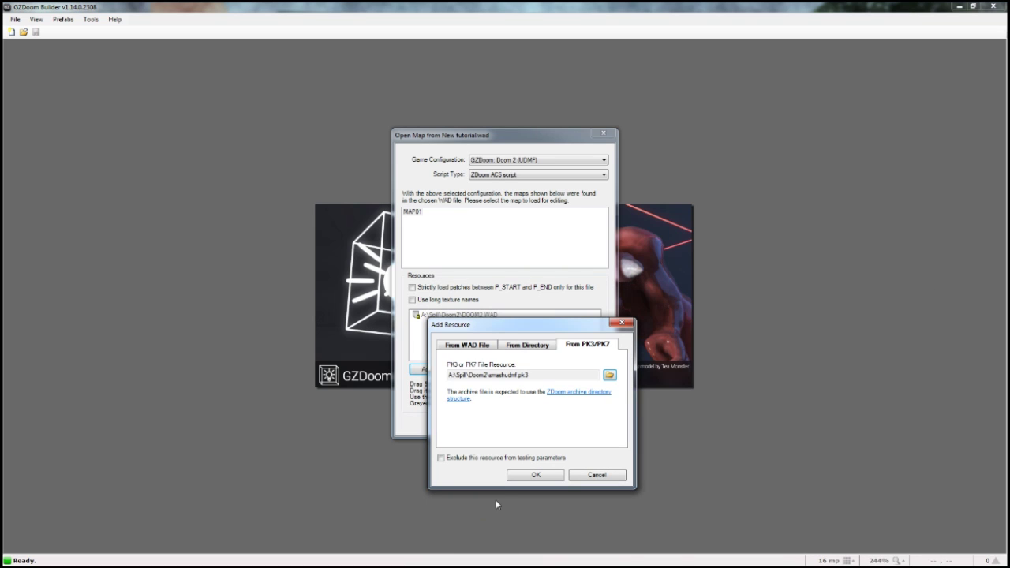
pyautogui.click(527, 475)
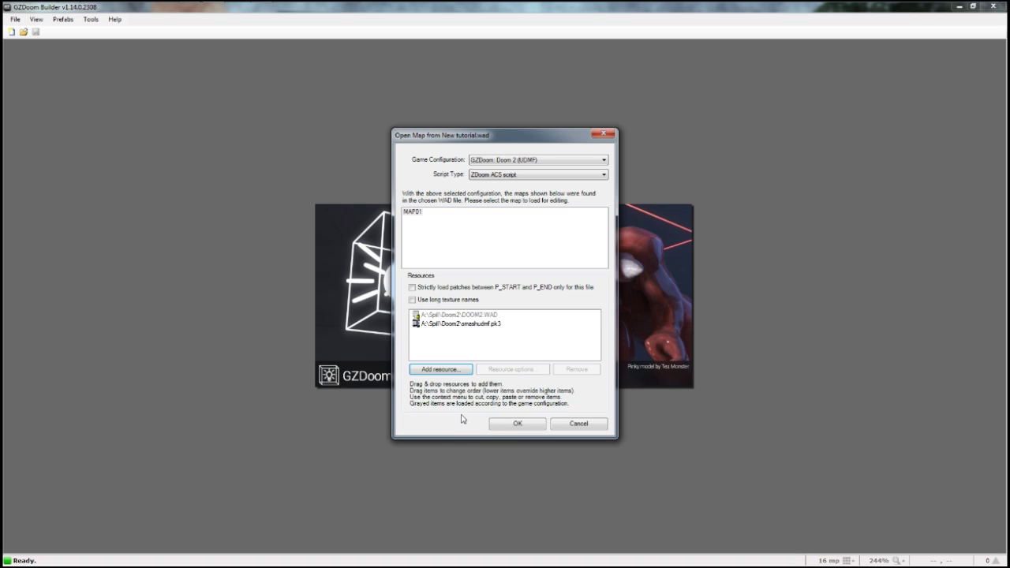
pyautogui.click(505, 426)
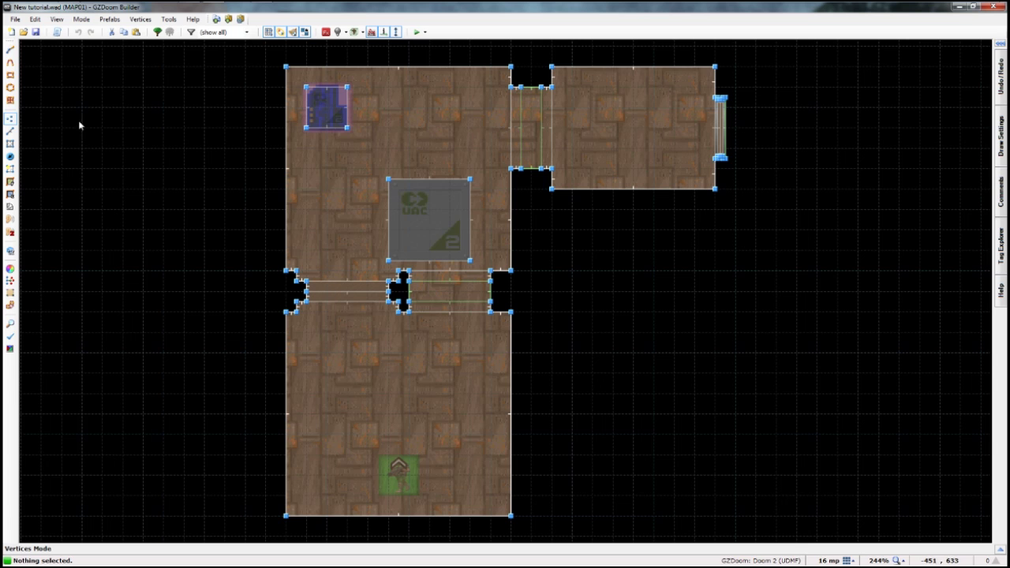
# - Examine the map's ACS scripts 1 to 5, including the glass-breaking and message scripts
pyautogui.click(56, 33)
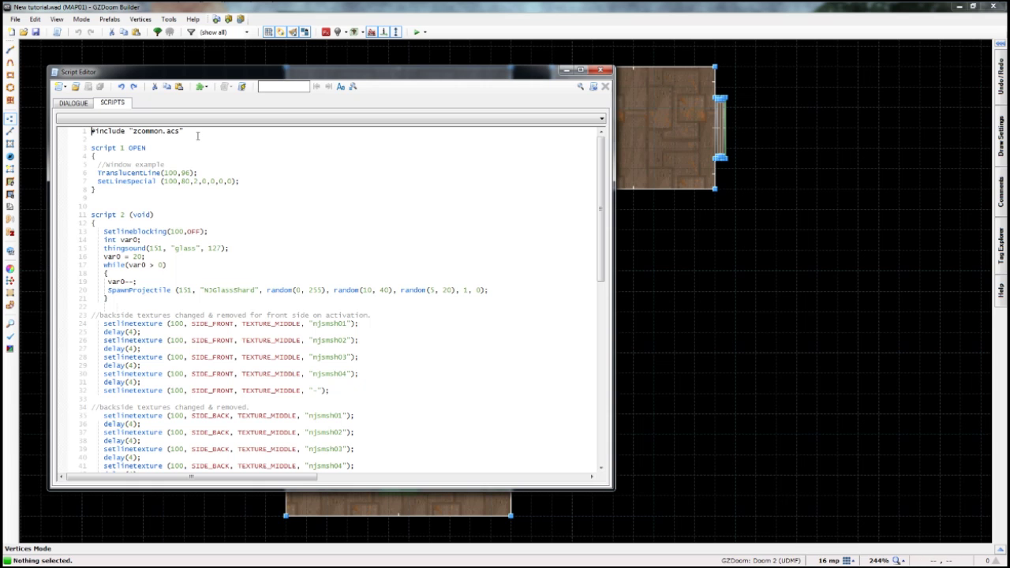
pyautogui.scroll(-4, 305, 383)
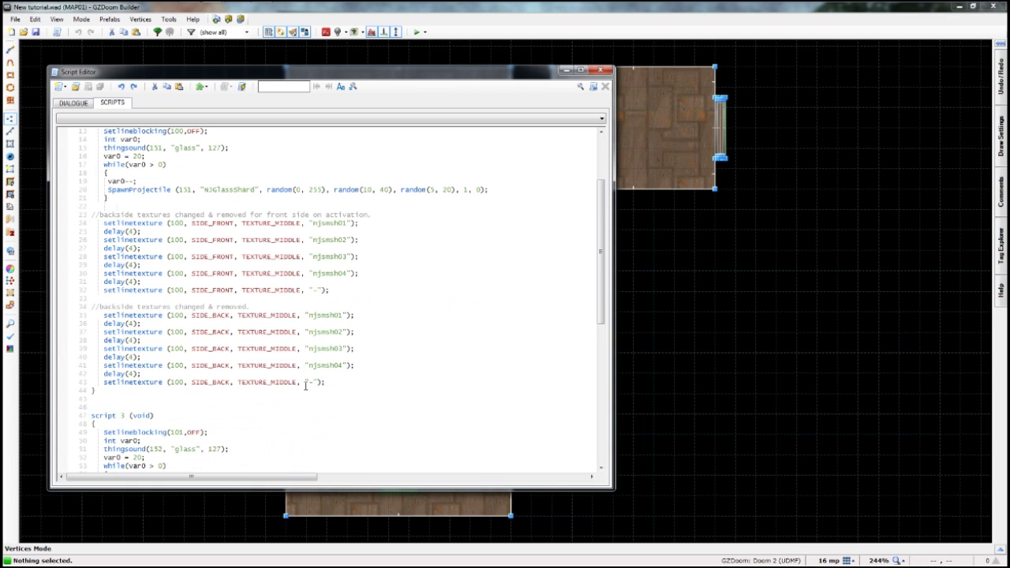
pyautogui.scroll(4, 305, 386)
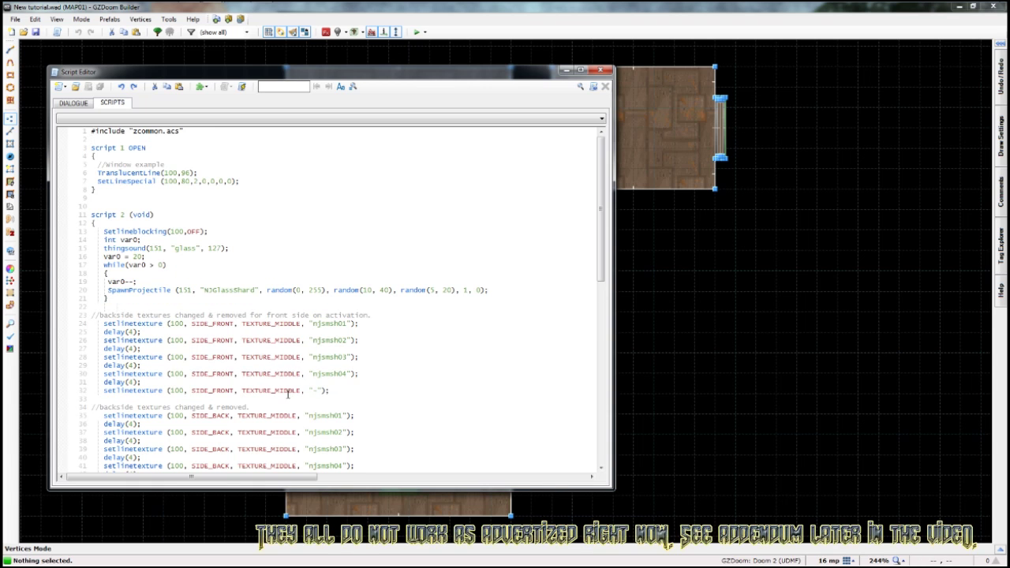
pyautogui.scroll(-16, 285, 398)
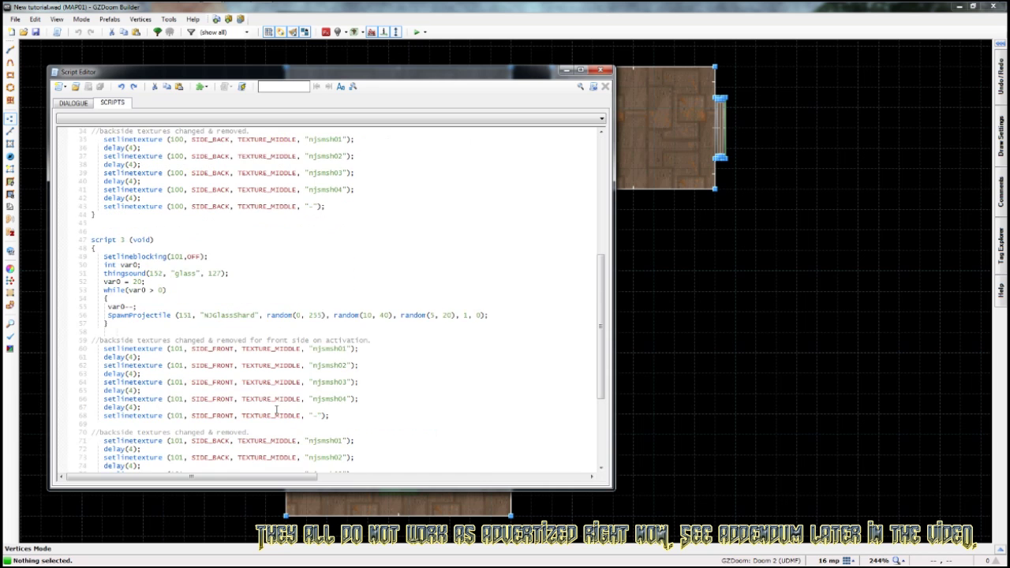
pyautogui.scroll(-1, 260, 428)
pyautogui.scroll(5, 258, 429)
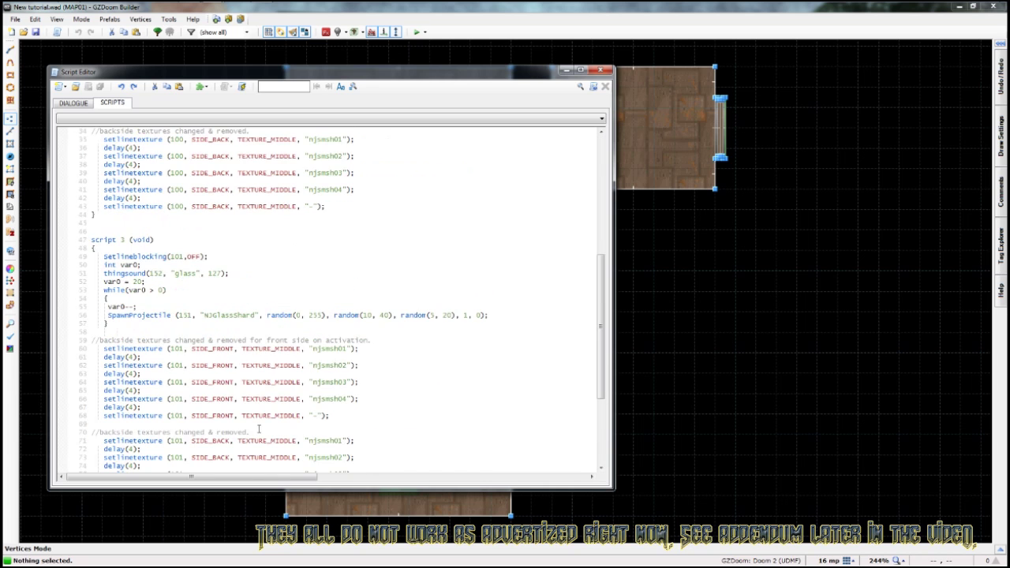
pyautogui.scroll(-4, 257, 430)
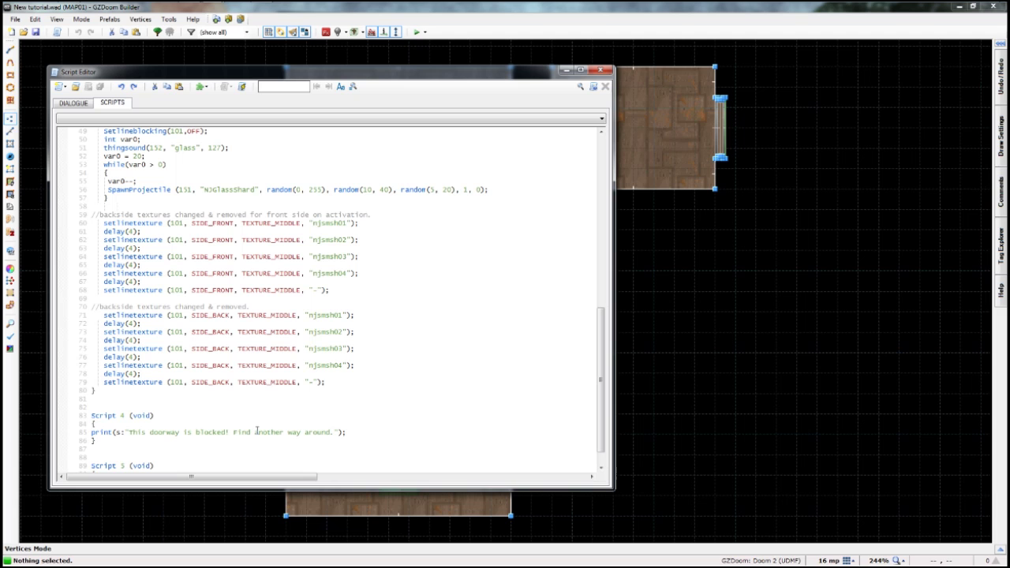
pyautogui.scroll(-1, 114, 440)
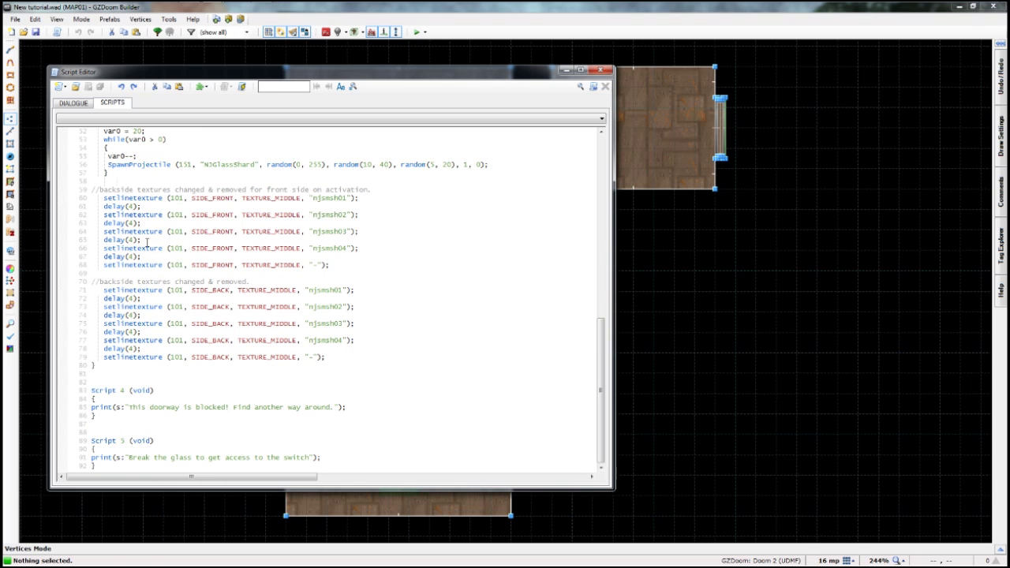
pyautogui.scroll(3, 139, 244)
pyautogui.scroll(-3, 141, 354)
pyautogui.click(604, 74)
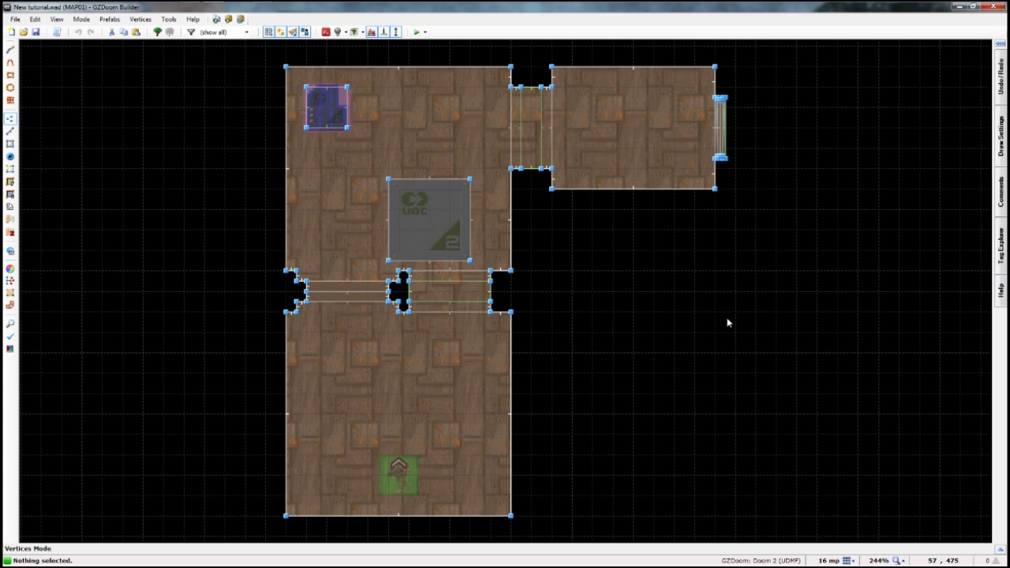
# - Inspect the window openings, doors, crates and blue keycard of the map in the 3D visual mode
pyautogui.press('w')
pyautogui.press('f')
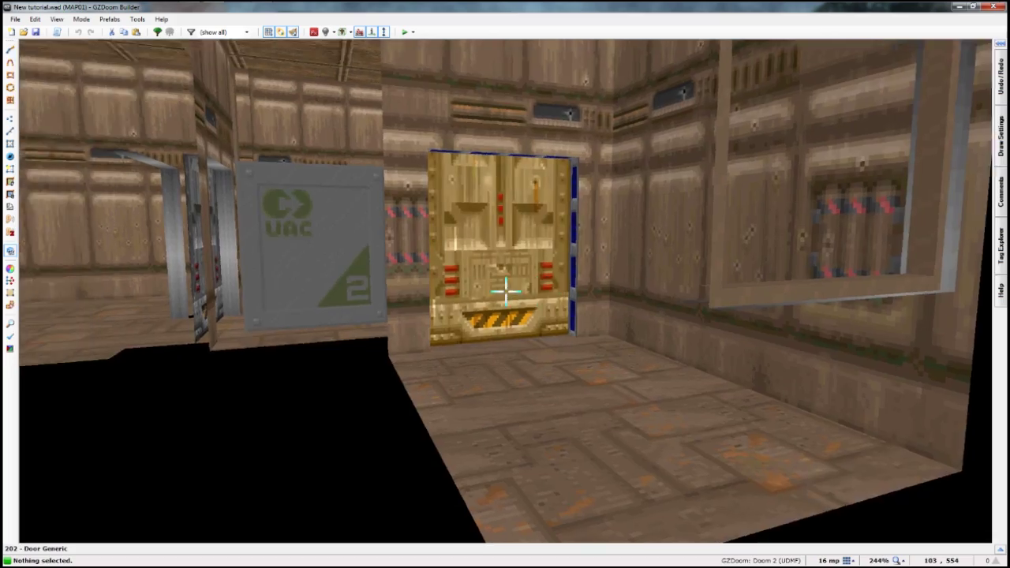
pyautogui.press('s')
pyautogui.press('e')
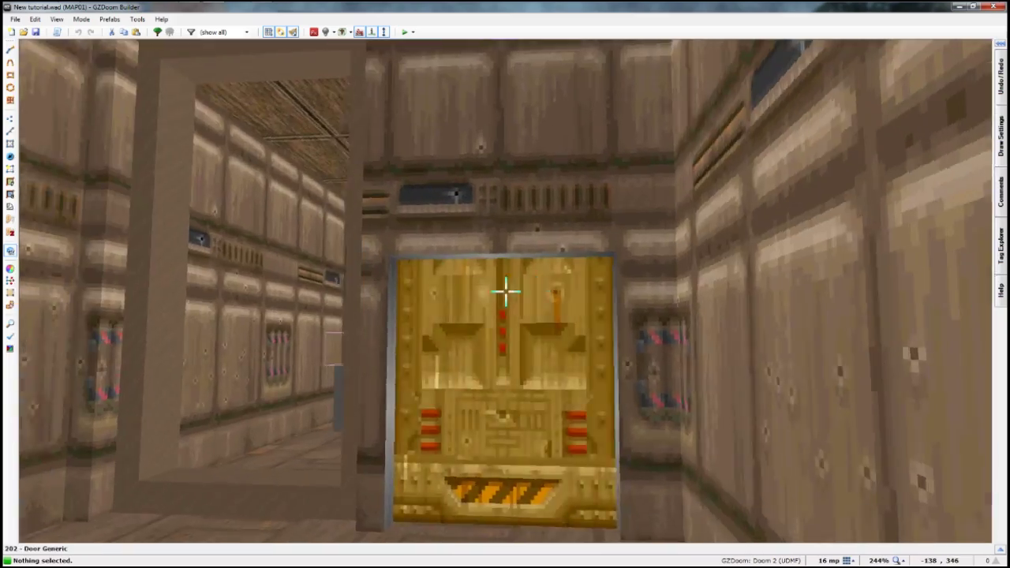
pyautogui.press('d')
pyautogui.press('s')
pyautogui.press('s')
pyautogui.press('e')
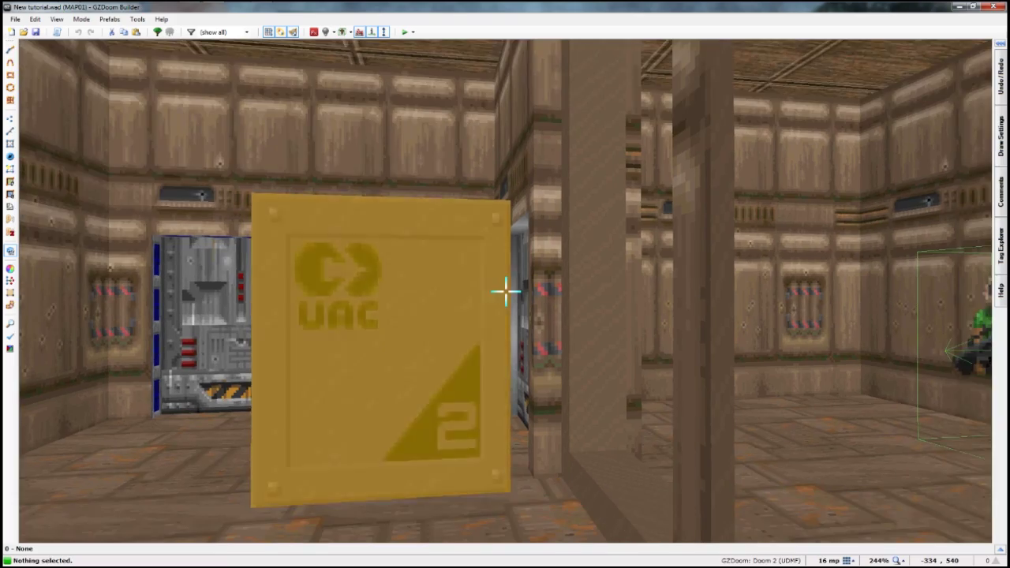
pyautogui.press('f')
pyautogui.press('d')
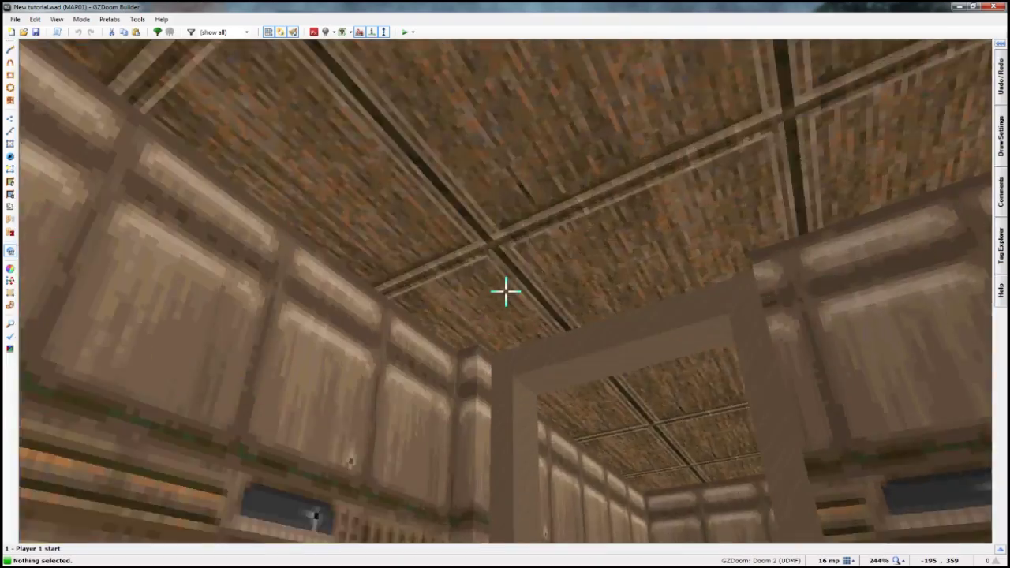
pyautogui.press('e')
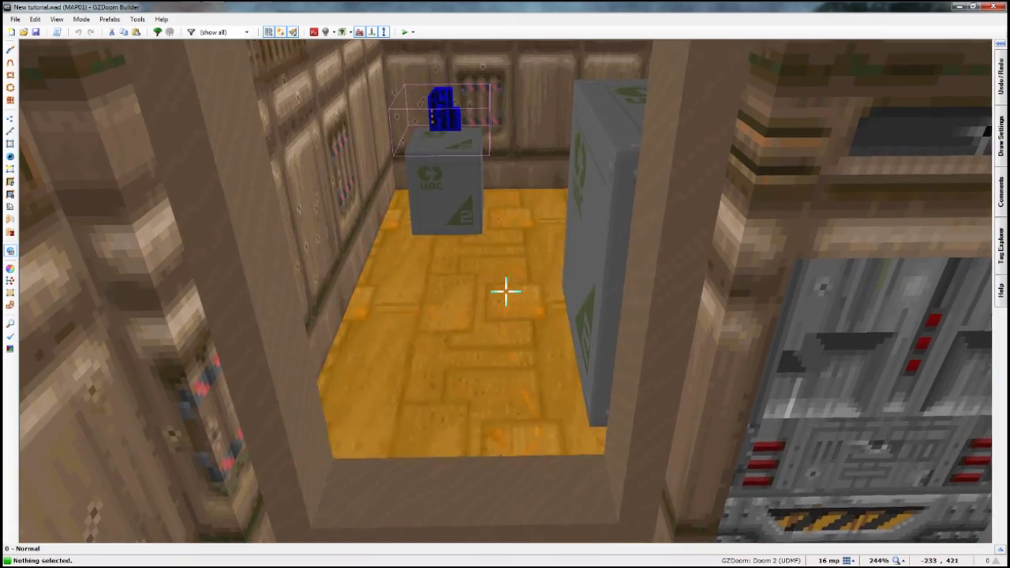
pyautogui.press('d')
pyautogui.press('e')
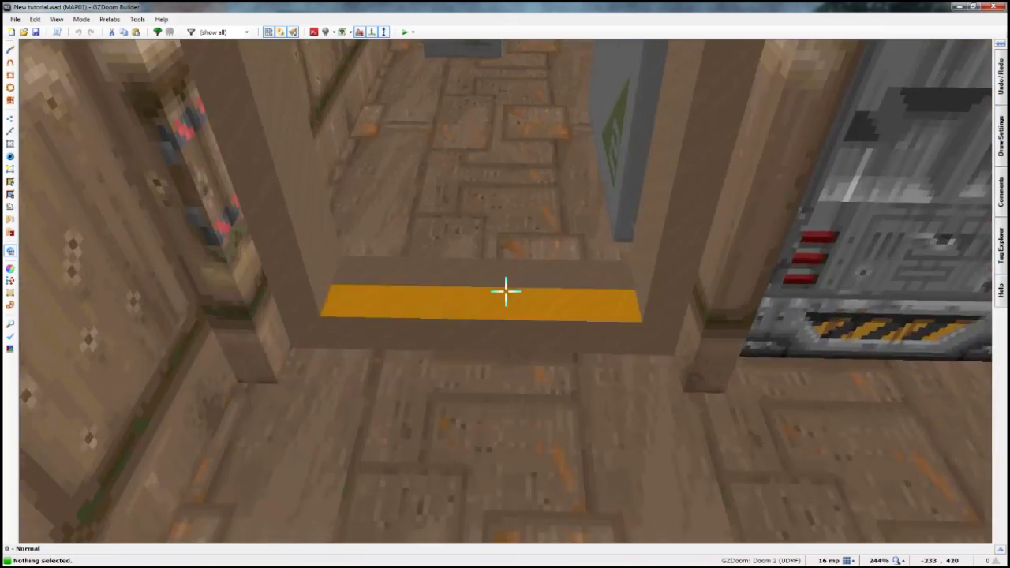
pyautogui.press('e')
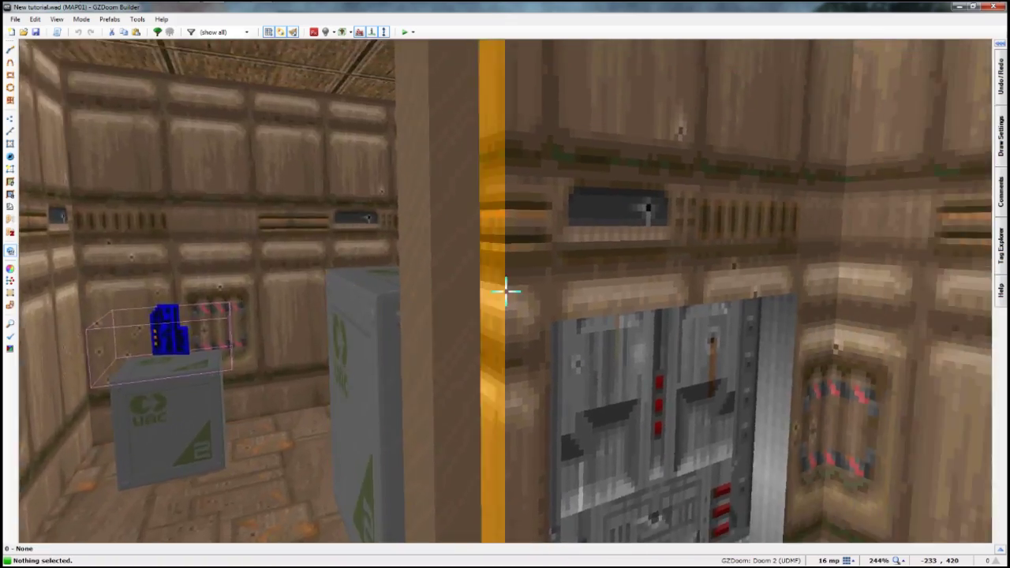
pyautogui.press('d')
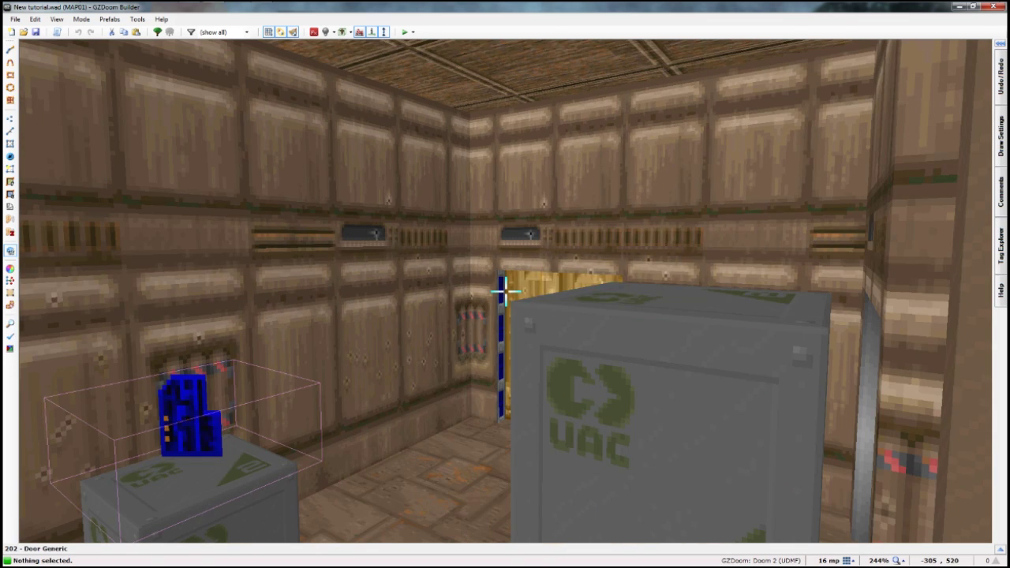
pyautogui.press('d')
pyautogui.press('f')
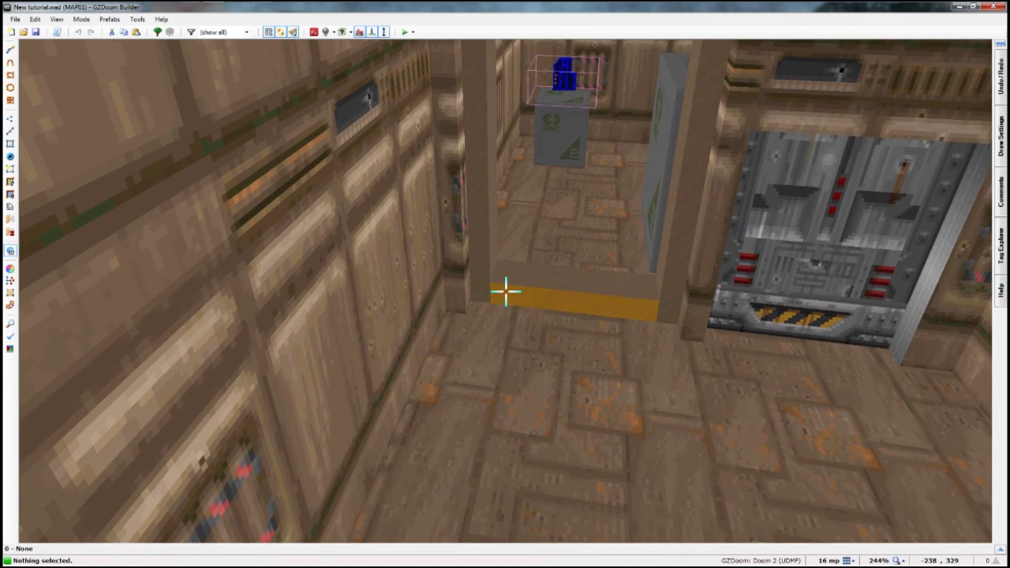
pyautogui.press('q')
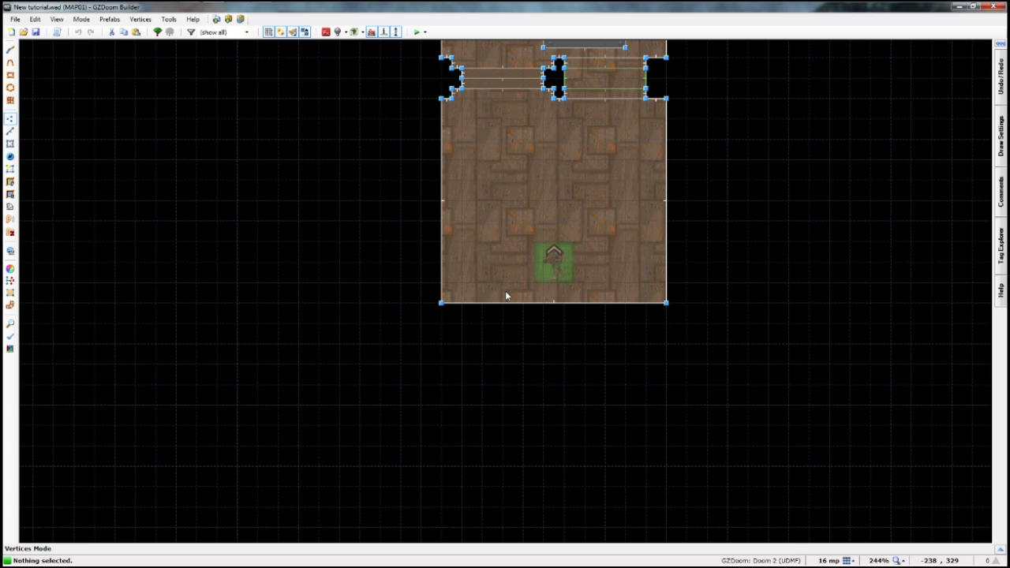
# - Give the linedef through the middle of the western window opening tag 100, Block everything and activation On projectile impact
pyautogui.moveTo(496, 158); pyautogui.dragTo(496, 332, button='middle')
pyautogui.scroll(4, 494, 332)
pyautogui.moveTo(433, 210); pyautogui.dragTo(409, 372, button='middle')
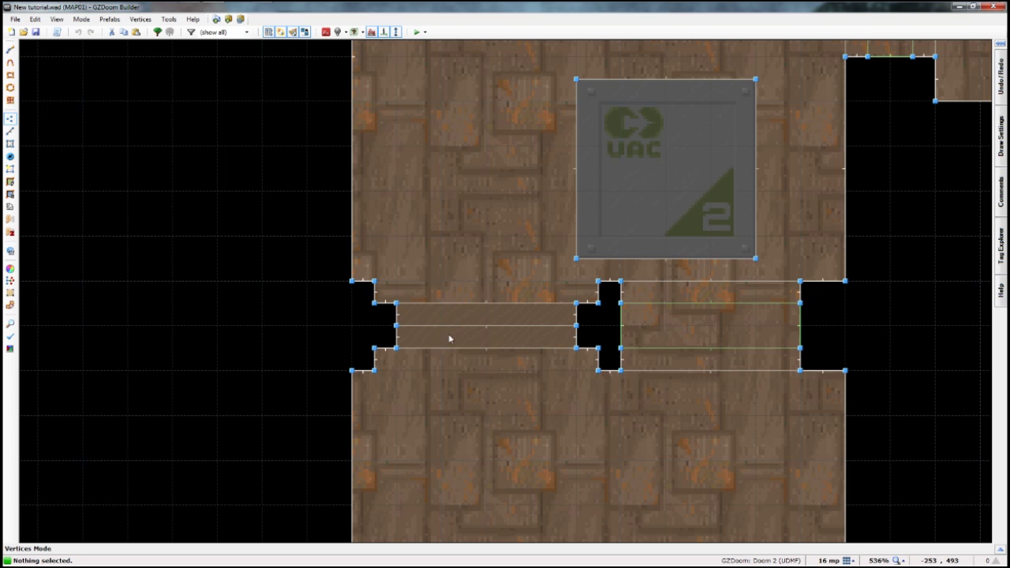
pyautogui.press('l')
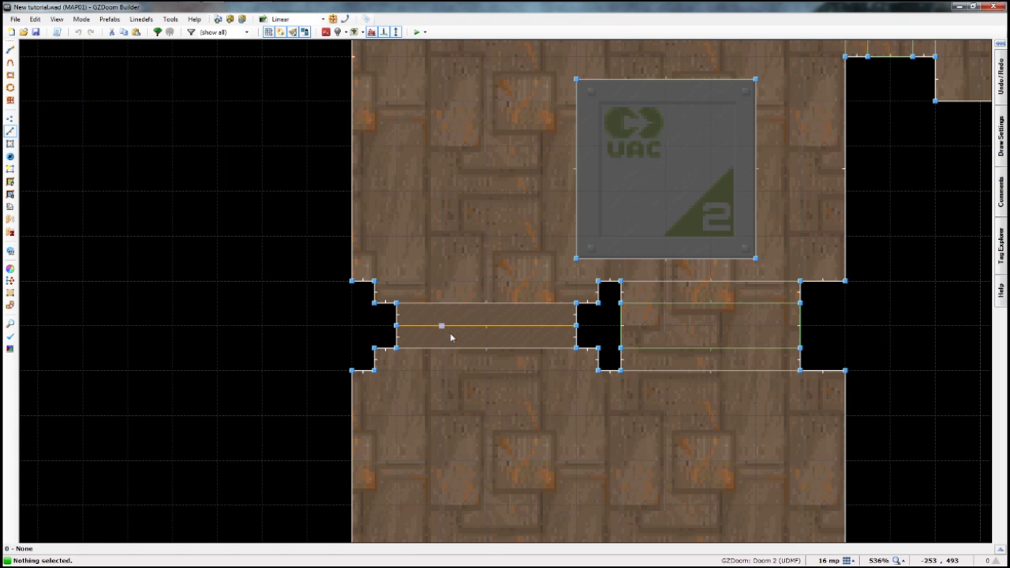
pyautogui.moveTo(451, 335); pyautogui.dragTo(387, 234, button='middle')
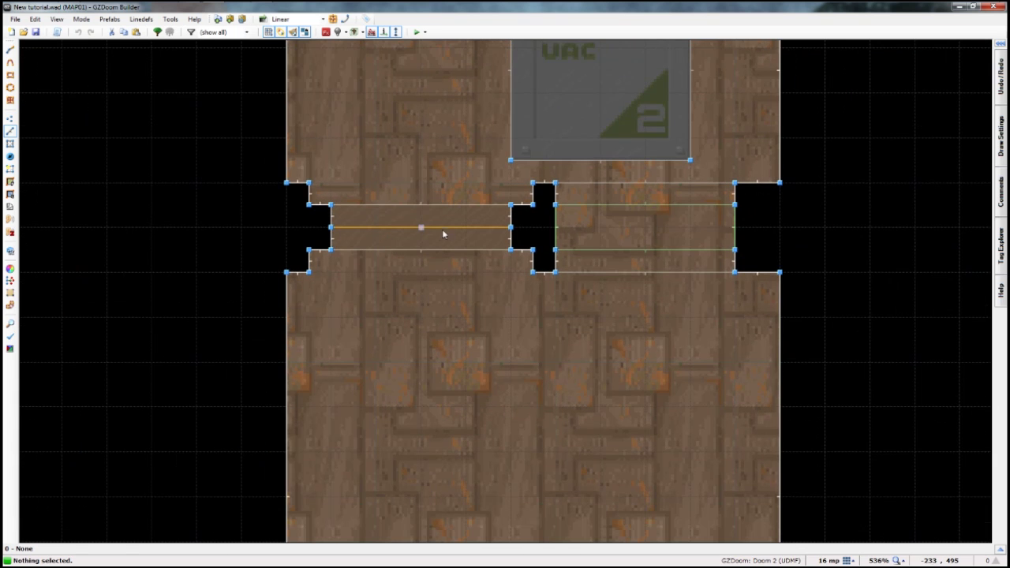
pyautogui.doubleClick(414, 230)
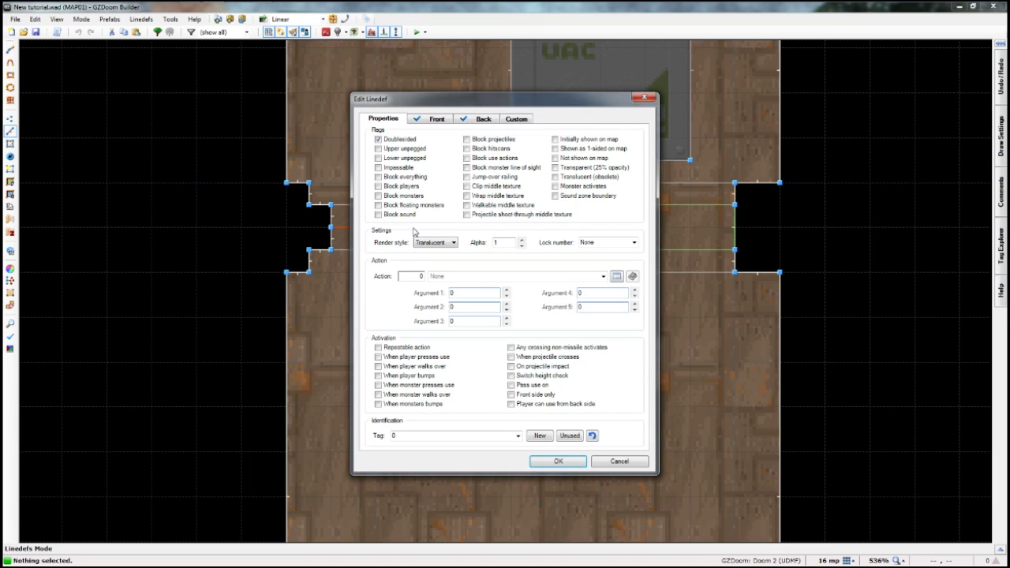
pyautogui.click(408, 439)
pyautogui.write('100')
pyautogui.click(378, 177)
pyautogui.click(511, 367)
# - Apply the ZRIONGLS glass texture from smashudmf.pk3 as the front-side middle texture of the western window linedef
pyautogui.click(424, 121)
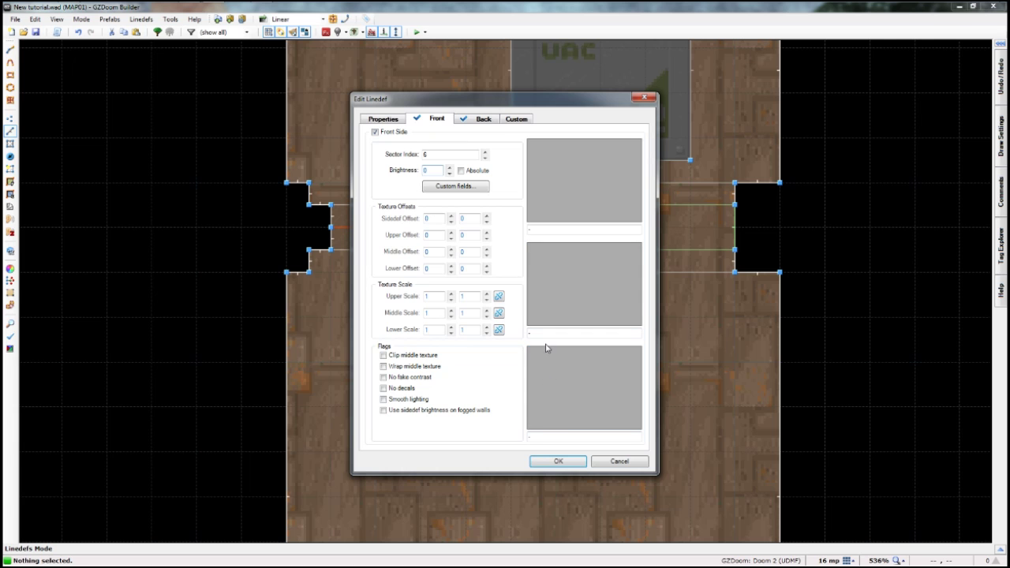
pyautogui.click(555, 314)
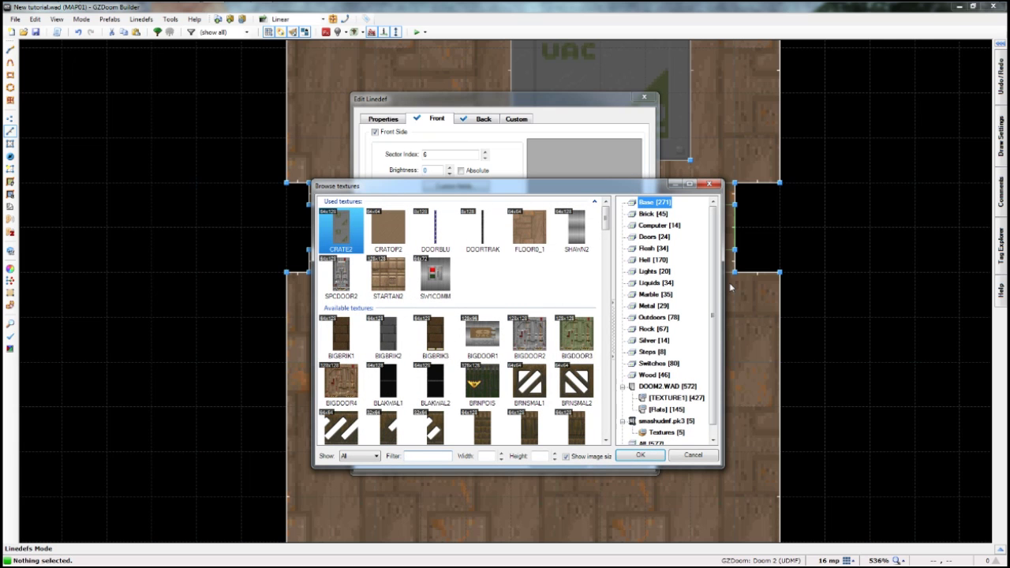
pyautogui.scroll(-1, 714, 260)
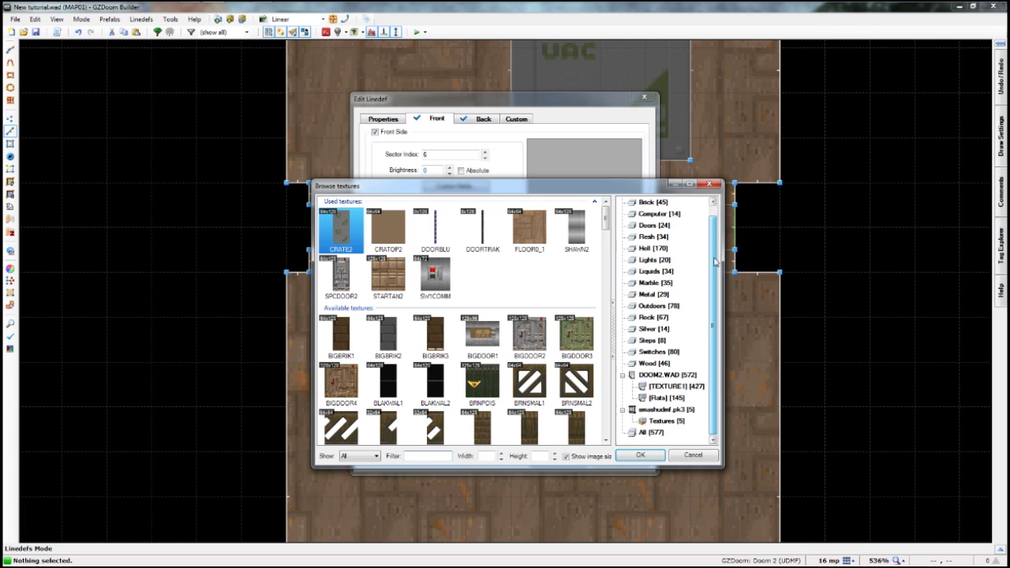
pyautogui.click(661, 424)
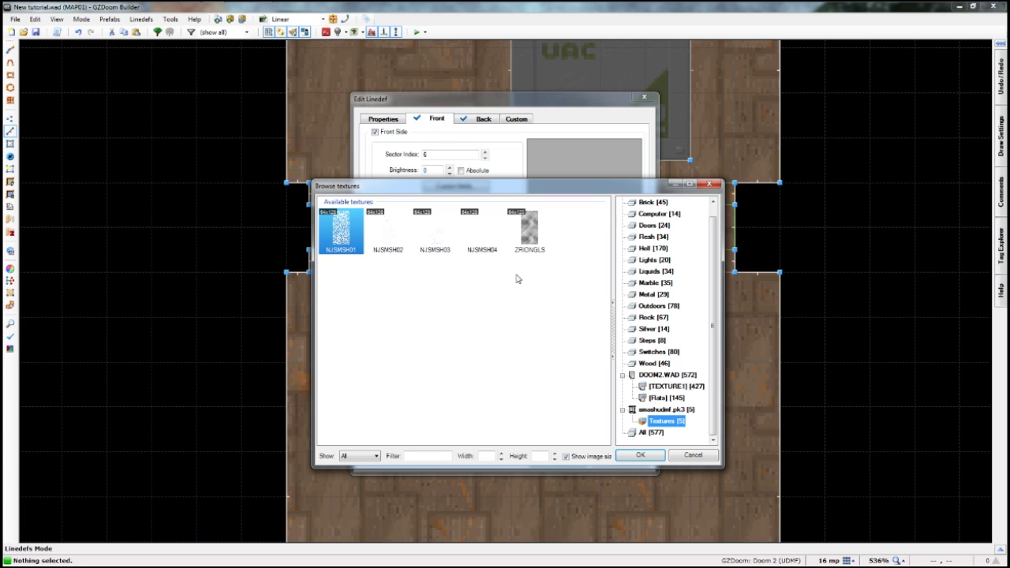
pyautogui.click(534, 226)
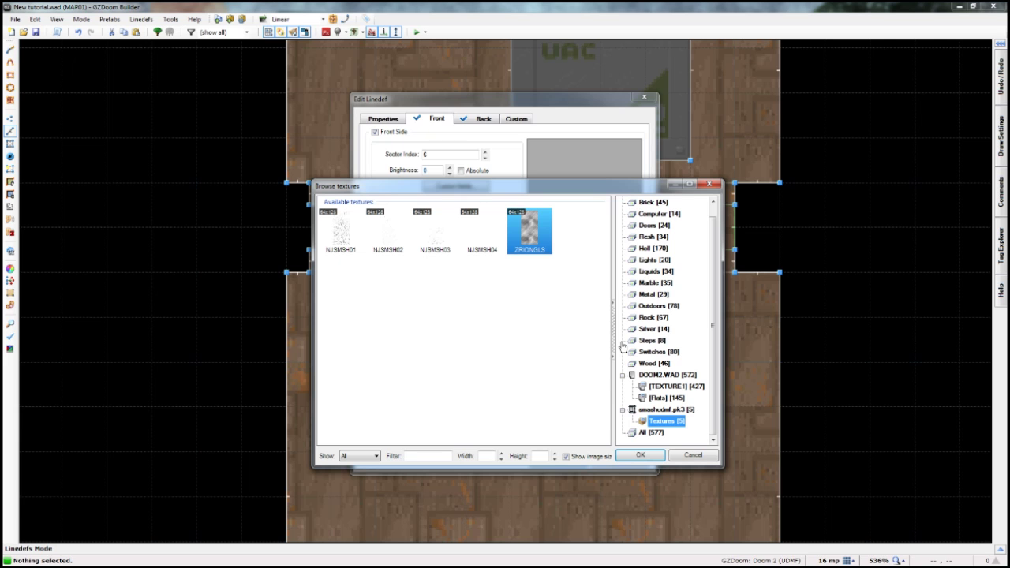
pyautogui.click(640, 456)
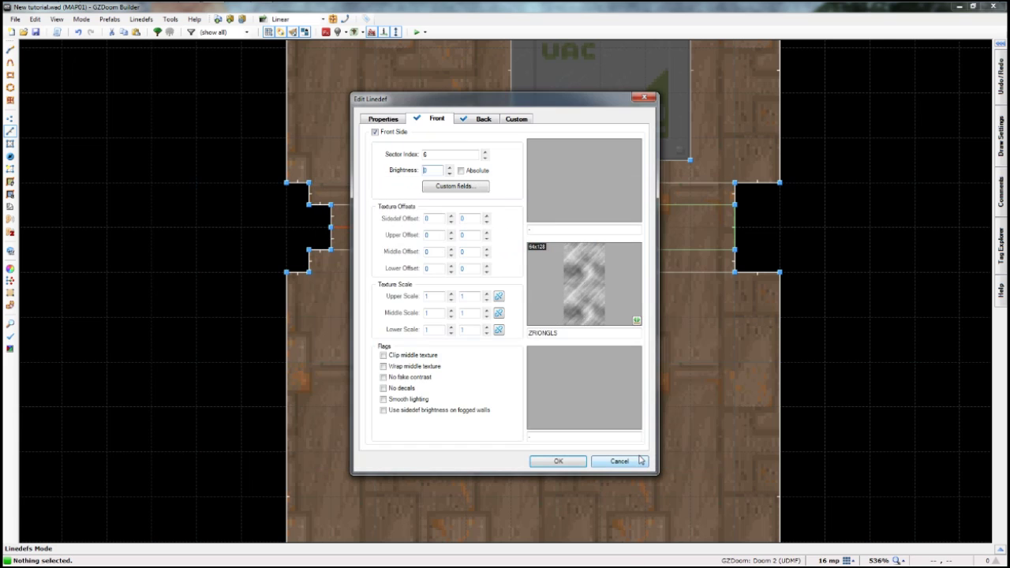
pyautogui.click(447, 218)
pyautogui.click(558, 462)
# - Inspect the glass texture in the western window from both sides in the 3D visual mode
pyautogui.press('q')
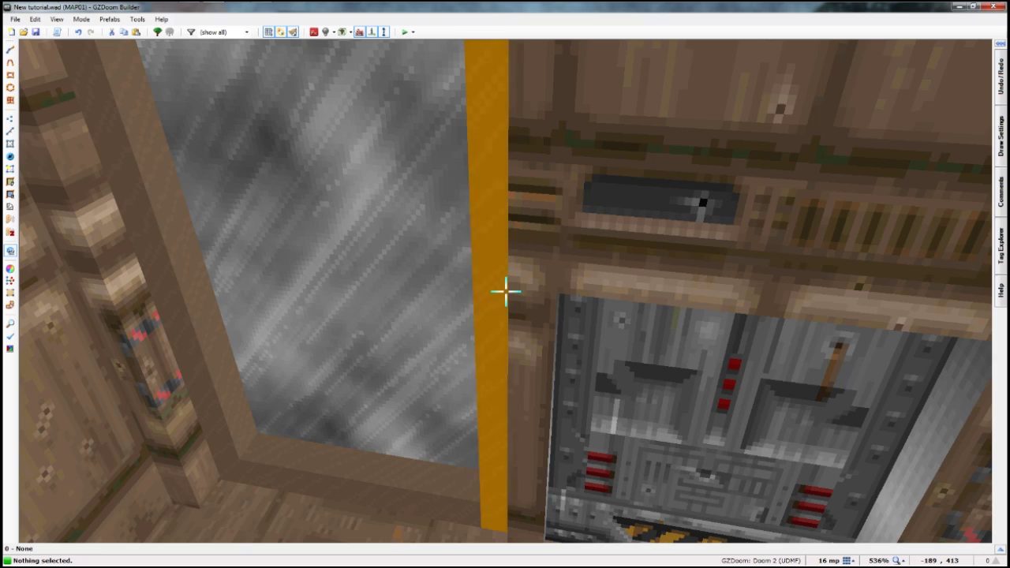
pyautogui.press('d')
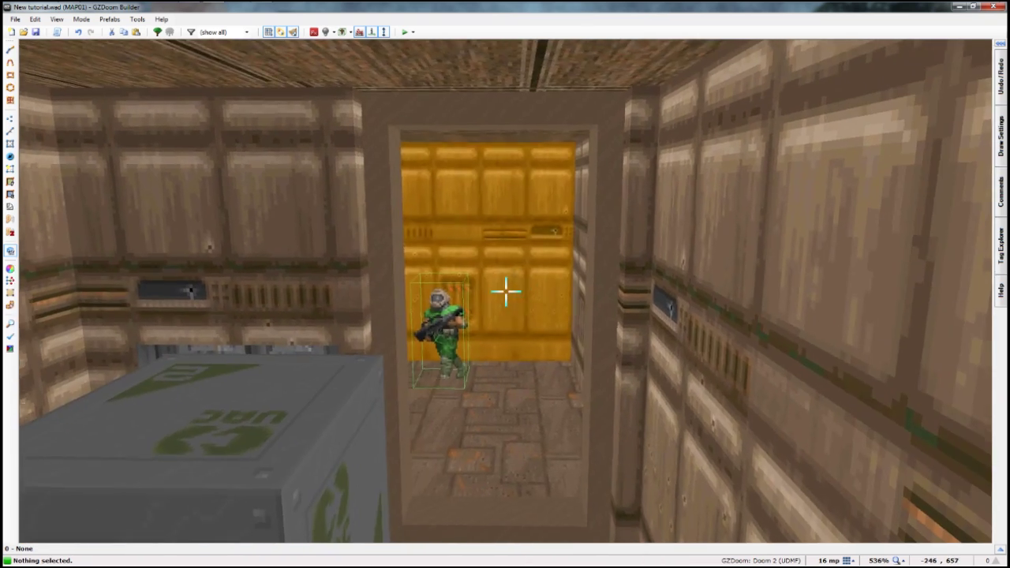
pyautogui.press('w')
pyautogui.press('w')
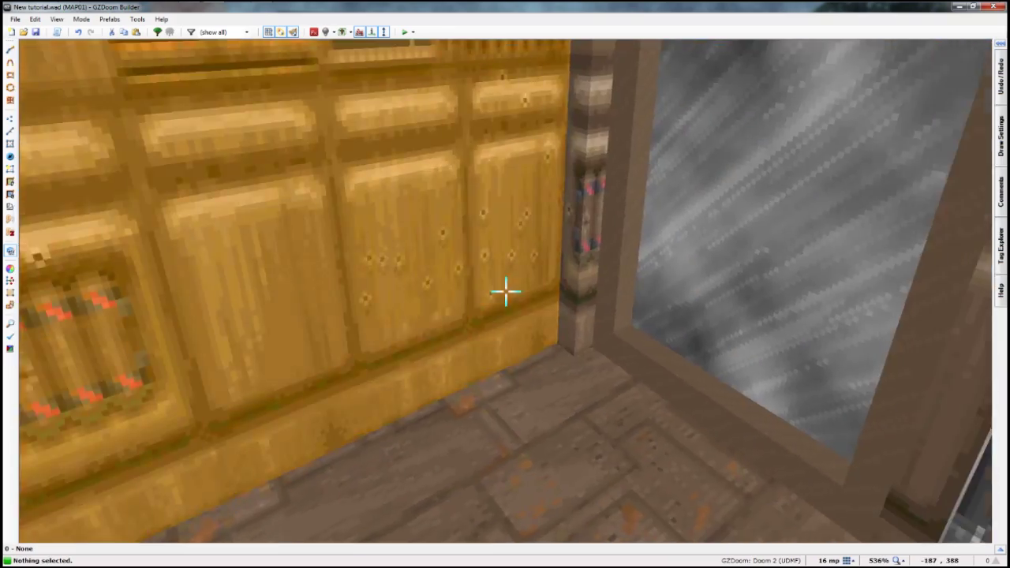
pyautogui.press('a')
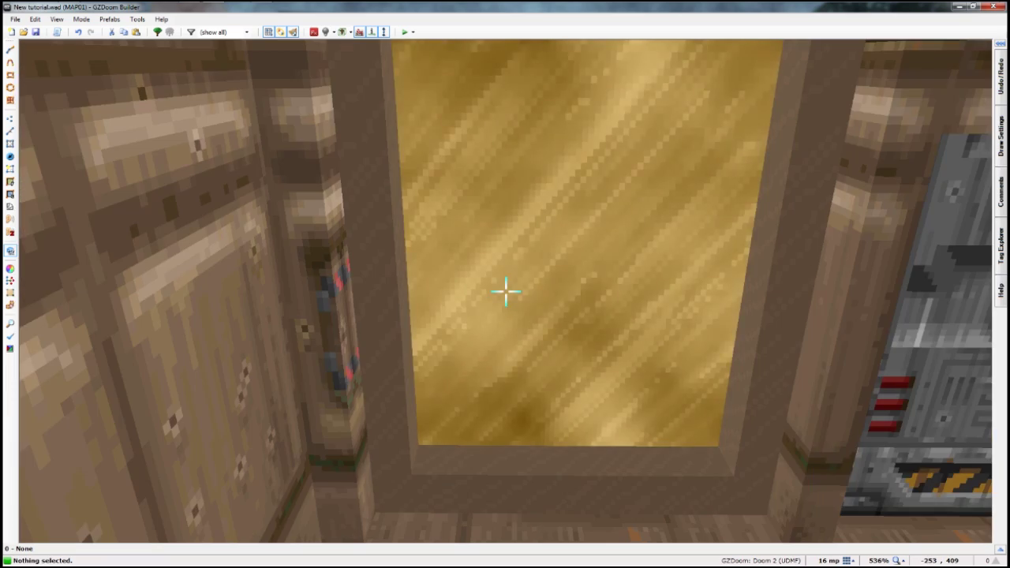
pyautogui.press('d')
pyautogui.press('d')
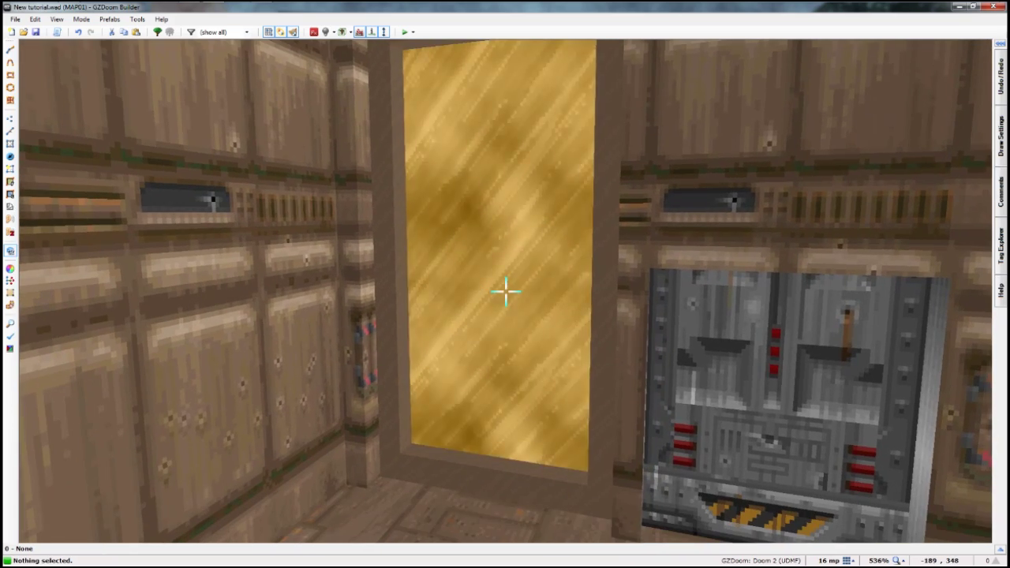
pyautogui.press('w')
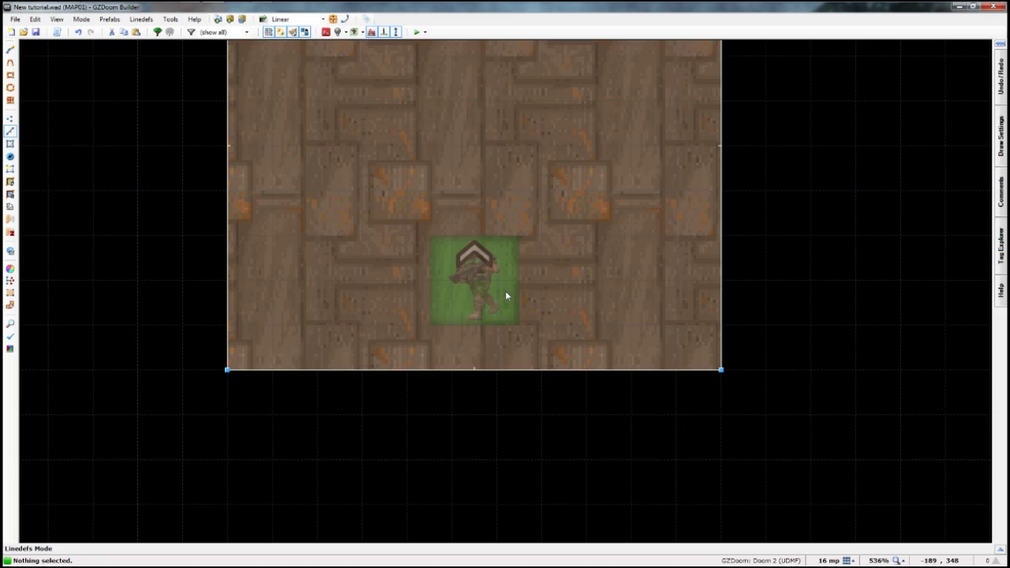
# - Open the map's ACS scripts and examine the window example lines in script 1 OPEN
pyautogui.moveTo(421, 148); pyautogui.dragTo(450, 510, button='middle')
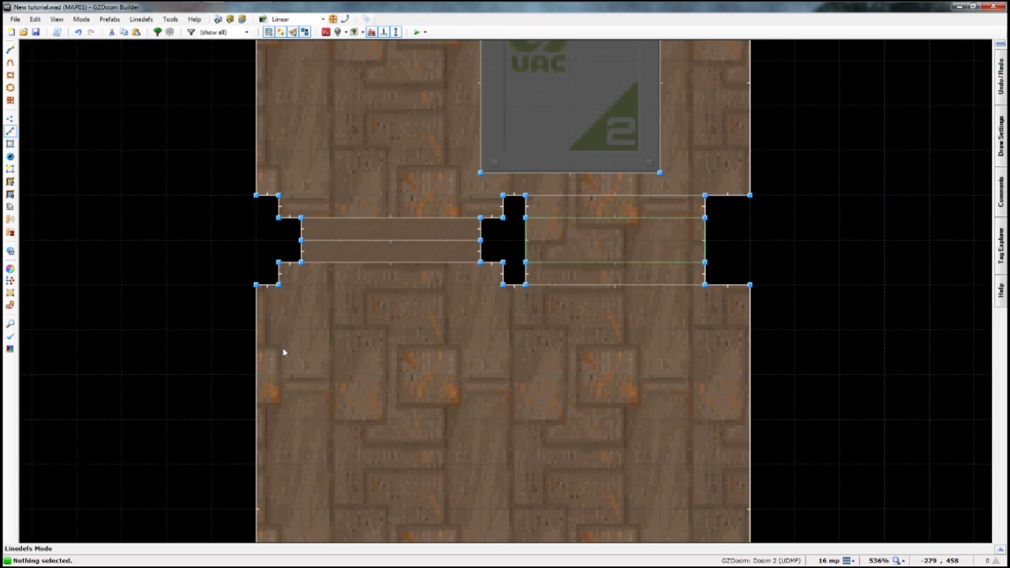
pyautogui.moveTo(284, 352); pyautogui.dragTo(336, 383, button='middle')
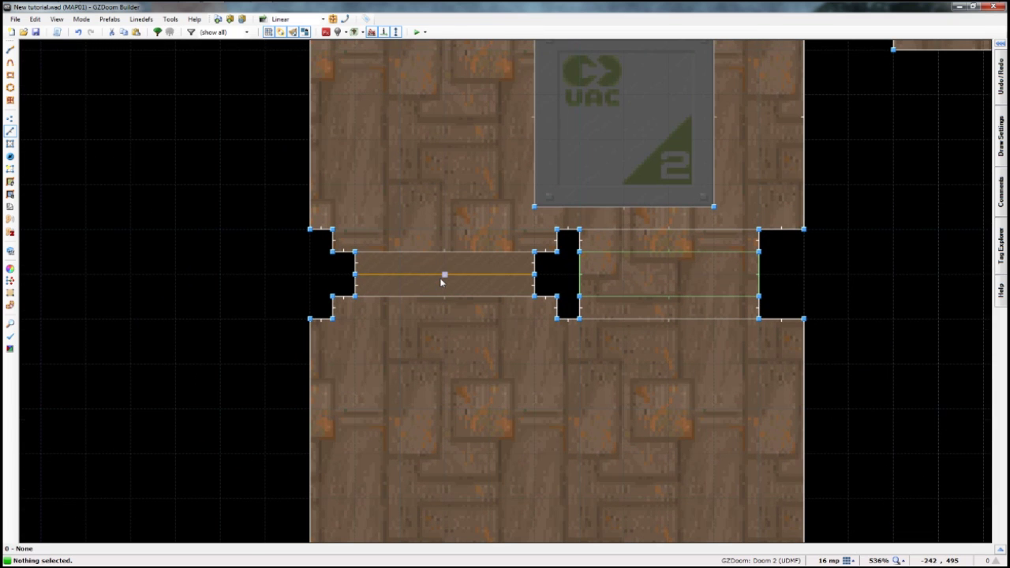
pyautogui.click(60, 35)
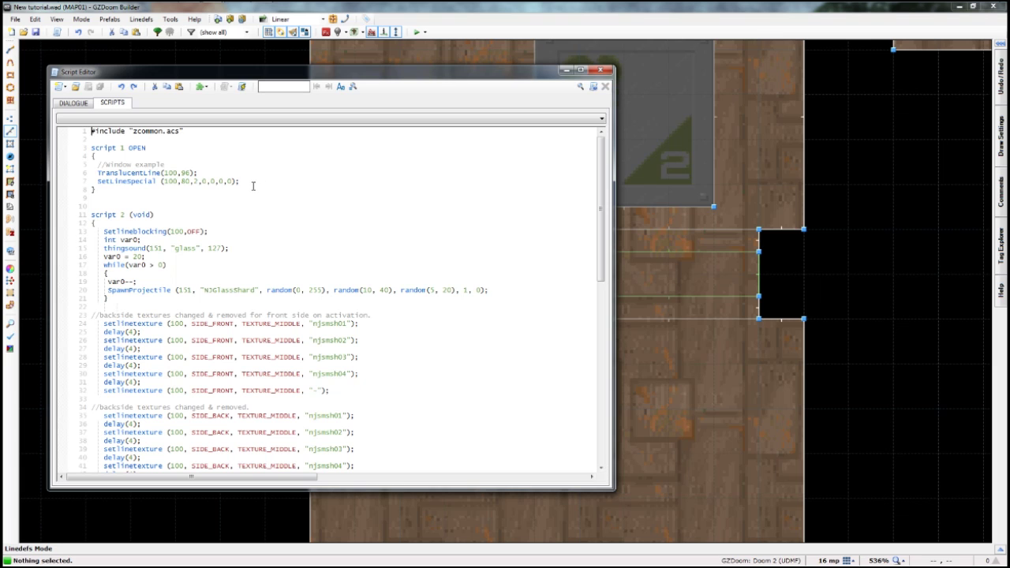
pyautogui.moveTo(99, 190); pyautogui.dragTo(63, 170)
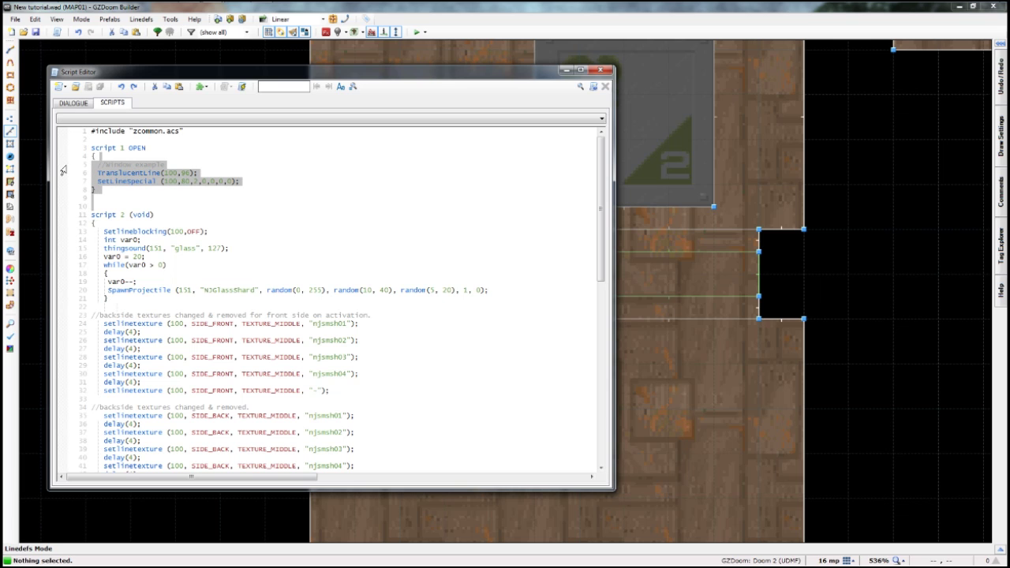
pyautogui.click(192, 180)
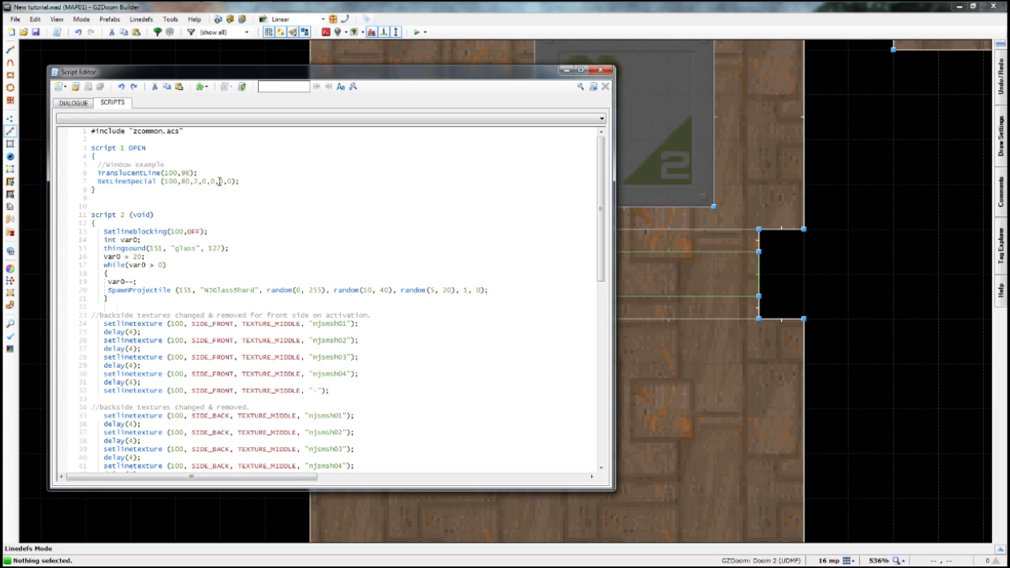
# - Duplicate the TranslucentLine(100,96) and SetLineSpecial (100,80,2,0,0,0,0) lines below the originals in script 1
pyautogui.press('Up')
pyautogui.moveTo(245, 187)
pyautogui.mouseDown()
pyautogui.moveTo(206, 171)
pyautogui.moveTo(98, 174)
pyautogui.moveTo(202, 181)
pyautogui.moveTo(216, 194)
pyautogui.moveTo(250, 183)
pyautogui.mouseUp()
pyautogui.hotkey('ctrl', 'c')
pyautogui.click(56, 183)
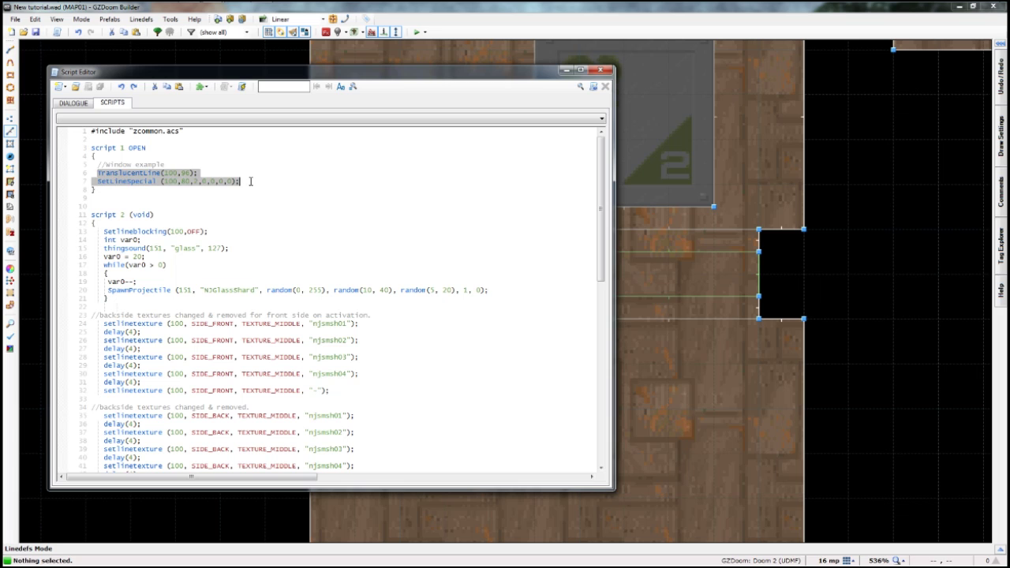
pyautogui.click(250, 181)
pyautogui.press('Return')
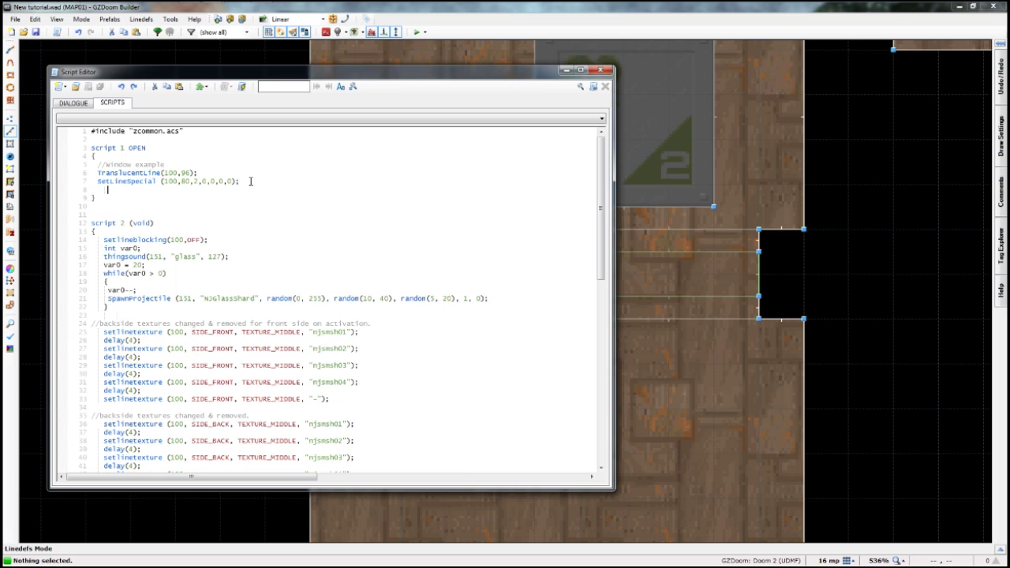
pyautogui.press('Return')
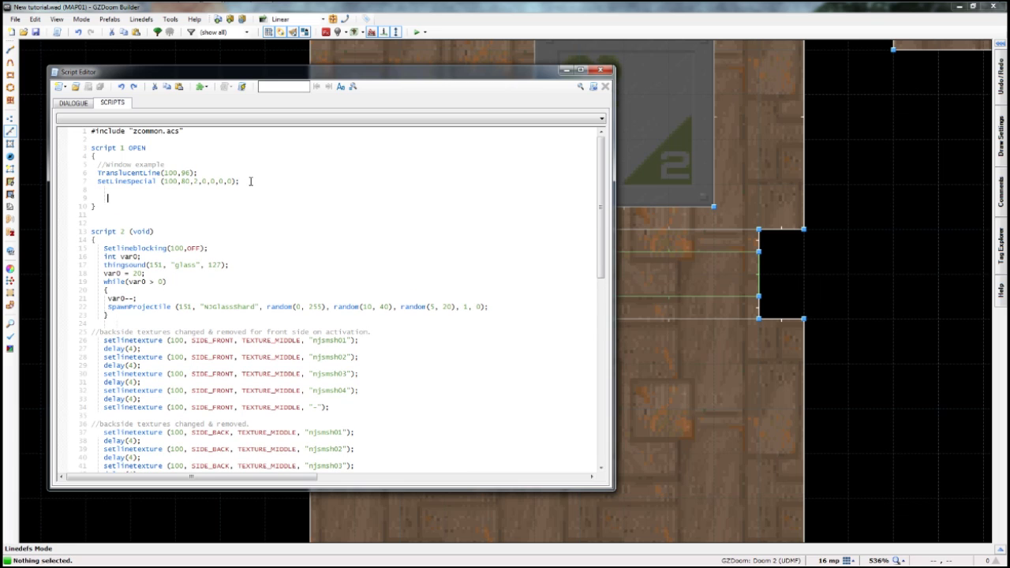
pyautogui.hotkey('ctrl', 'v')
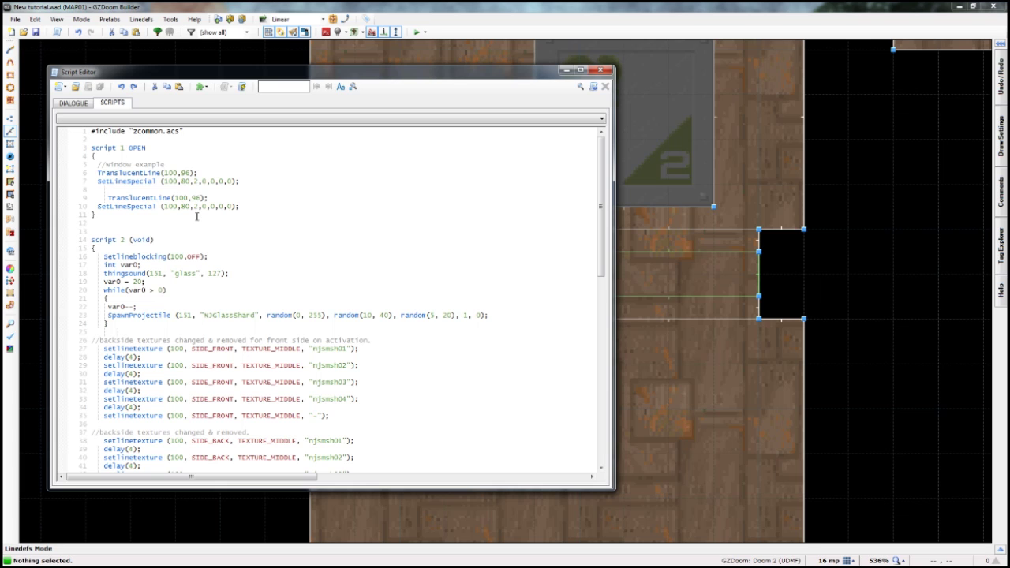
# - Change the line tag in the copied TranslucentLine call to 101 and compile the script
pyautogui.press('Delete')
pyautogui.write('1')
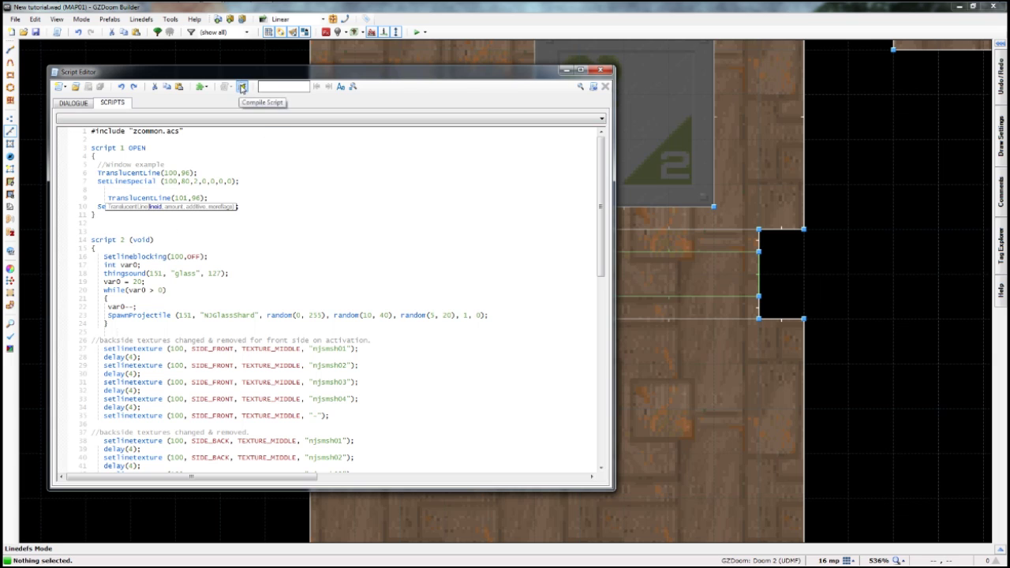
pyautogui.click(243, 87)
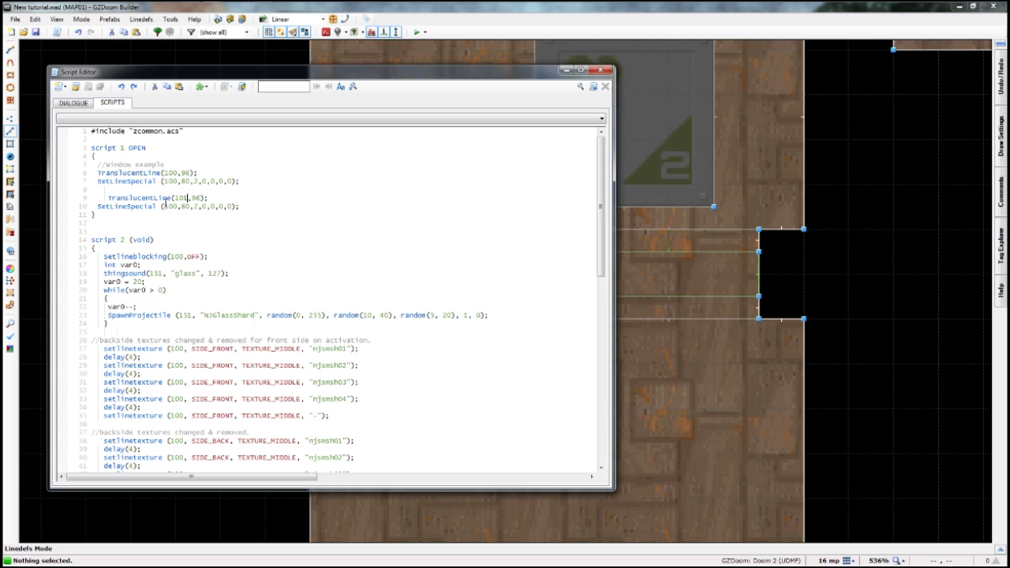
pyautogui.click(197, 173)
# - Place a ZDoom Map Spot with tag 151 at the midpoint of the western window's middle linedef (X -240, Y 496)
pyautogui.scroll(-1, 94, 281)
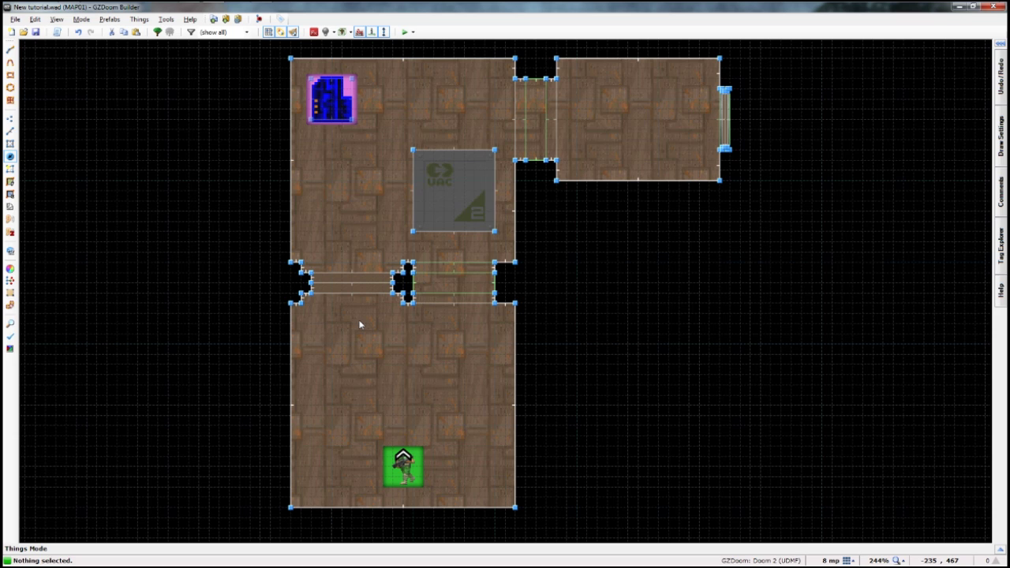
pyautogui.scroll(8, 356, 313)
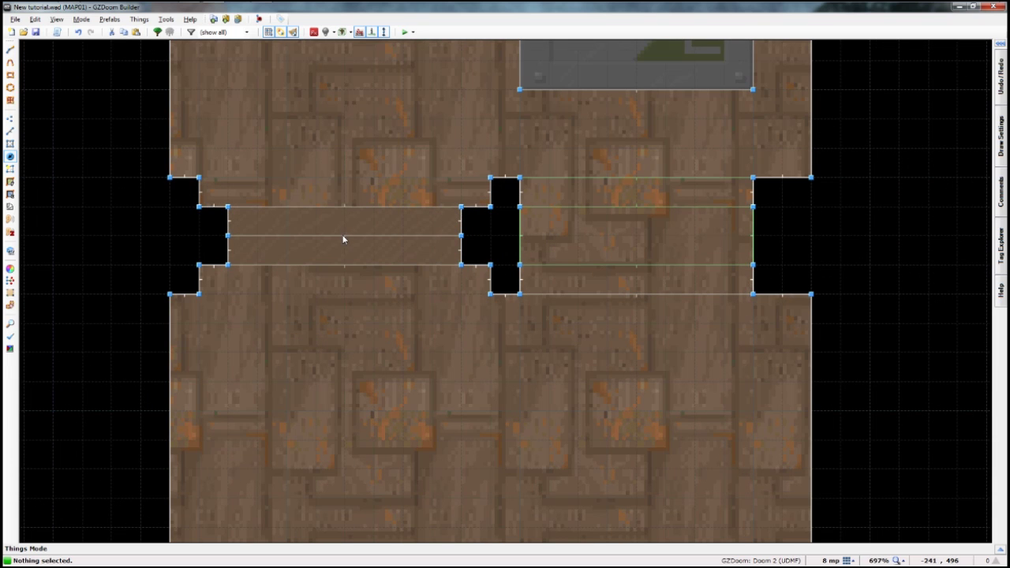
pyautogui.press('Insert')
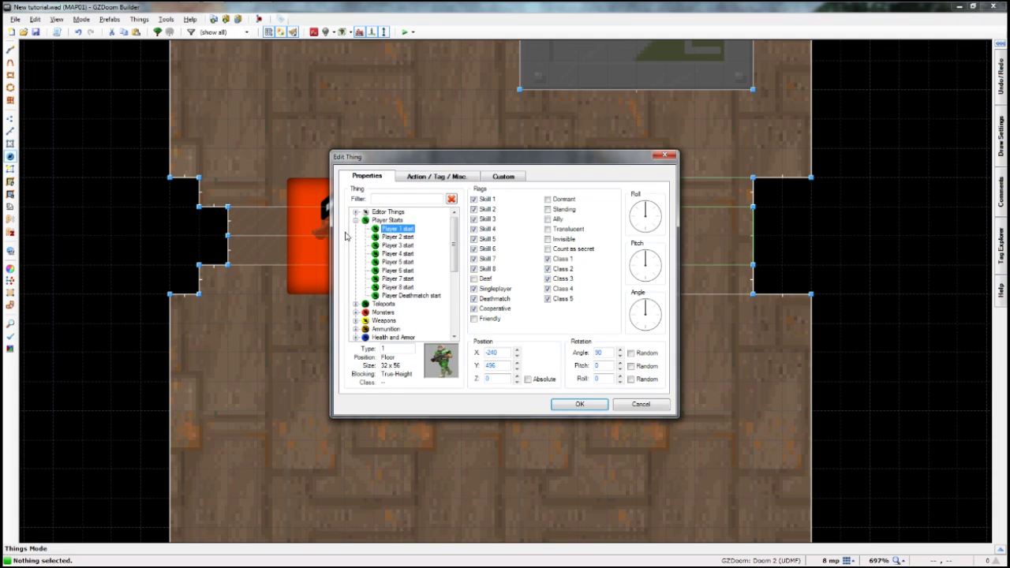
pyautogui.click(356, 220)
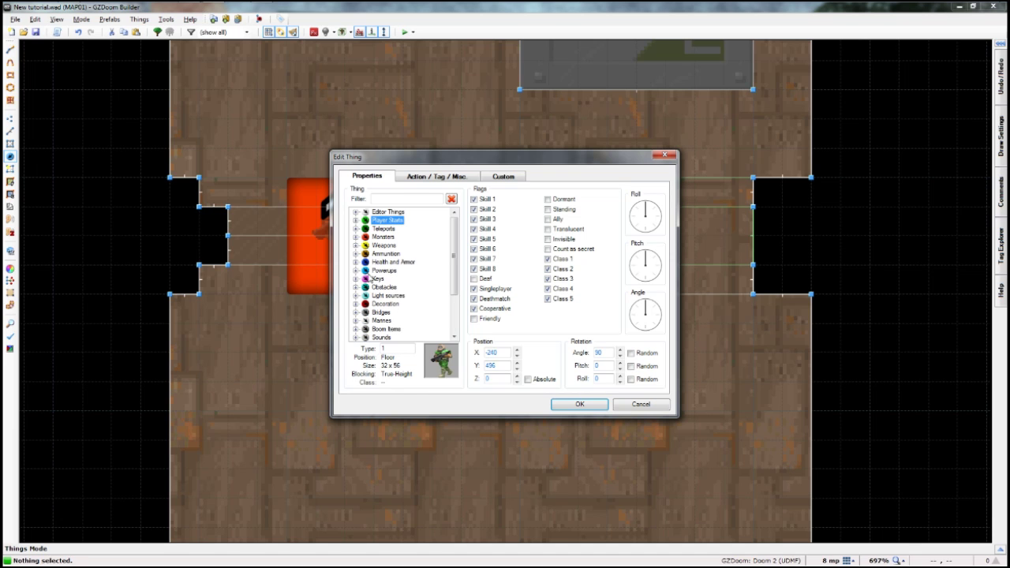
pyautogui.scroll(-2, 368, 278)
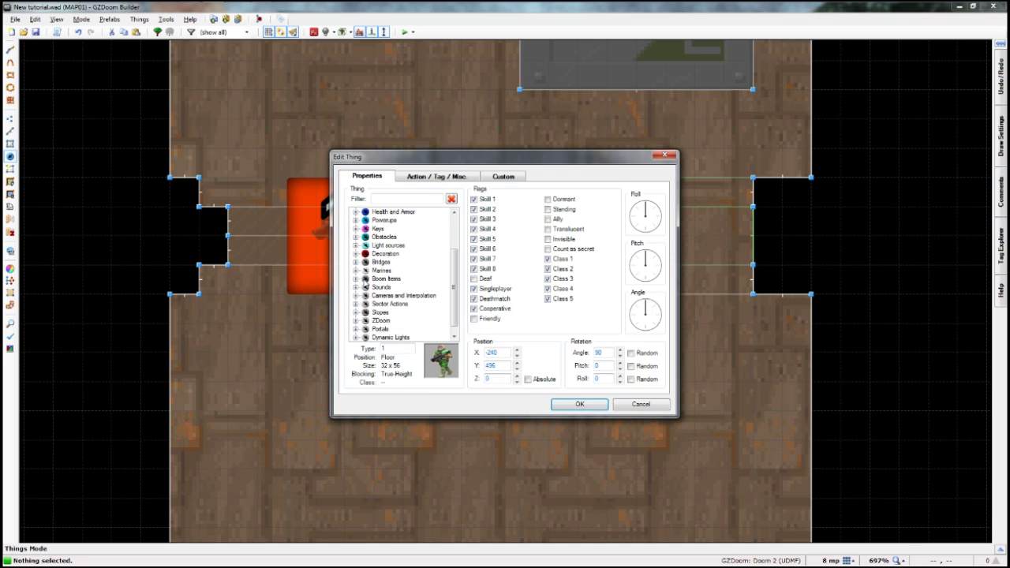
pyautogui.click(356, 322)
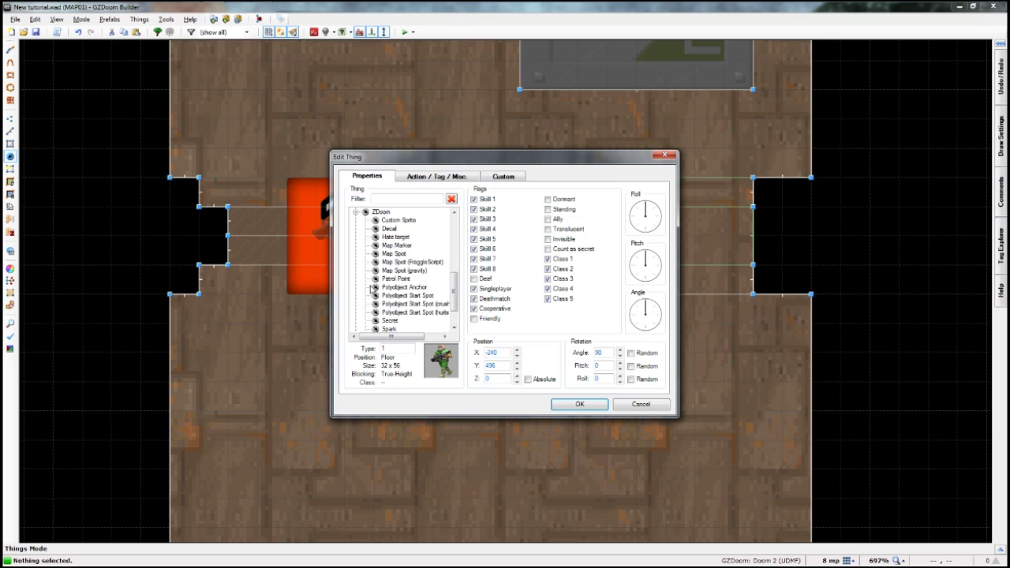
pyautogui.click(381, 255)
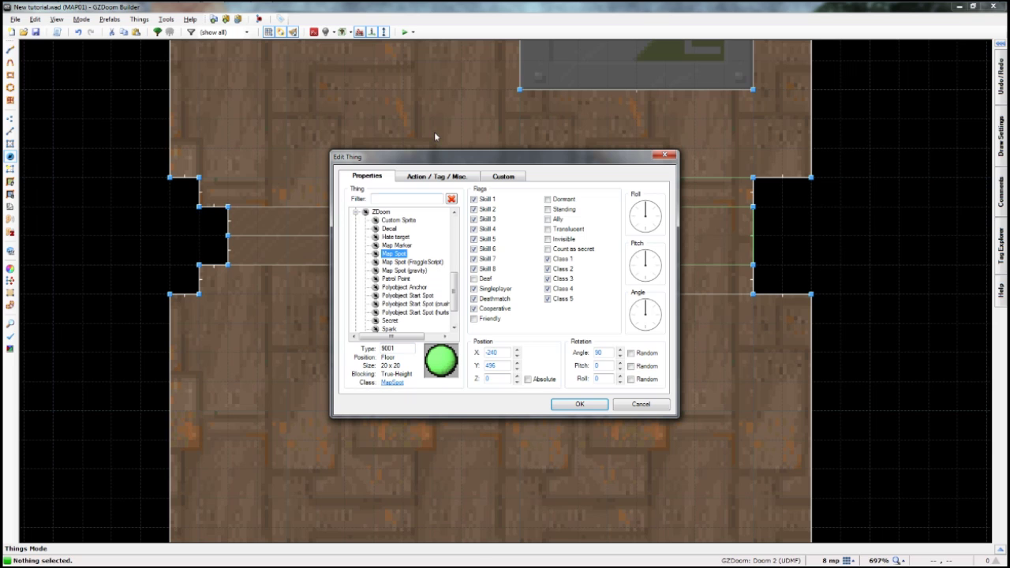
pyautogui.click(420, 179)
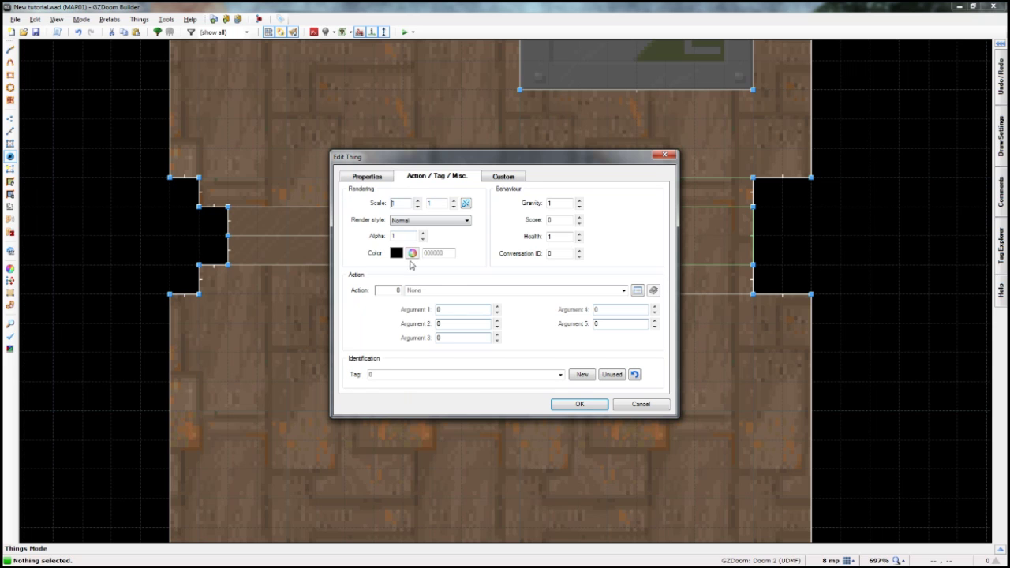
pyautogui.click(375, 376)
pyautogui.write('151')
pyautogui.click(577, 409)
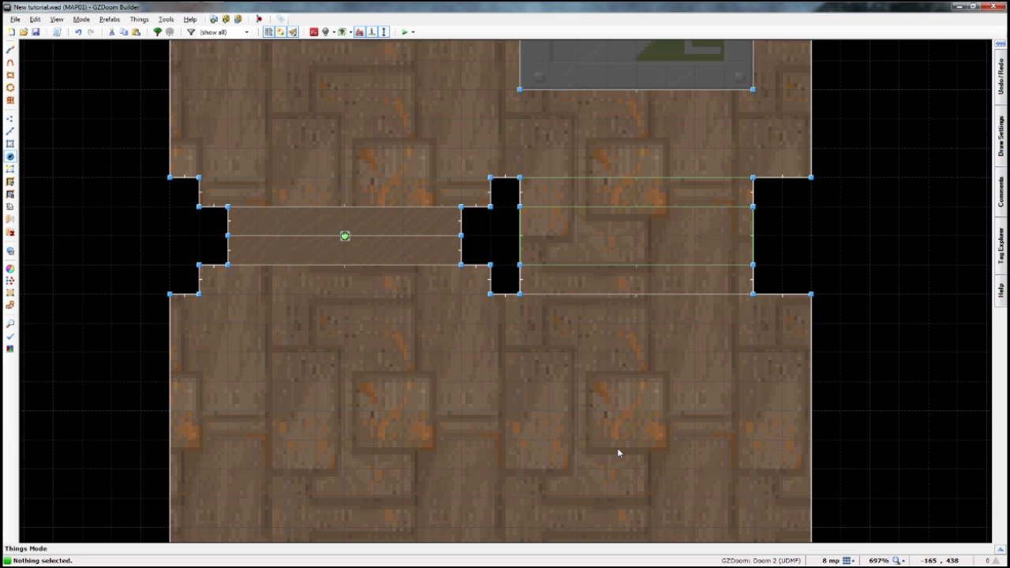
# - Place a ZDoom Map Spot with tag 152 on the outer linedef of the eastern window (X 56, Y 624)
pyautogui.moveTo(754, 137); pyautogui.dragTo(189, 540, button='middle')
pyautogui.moveTo(450, 339); pyautogui.dragTo(206, 531, button='middle')
pyautogui.scroll(2, 642, 385)
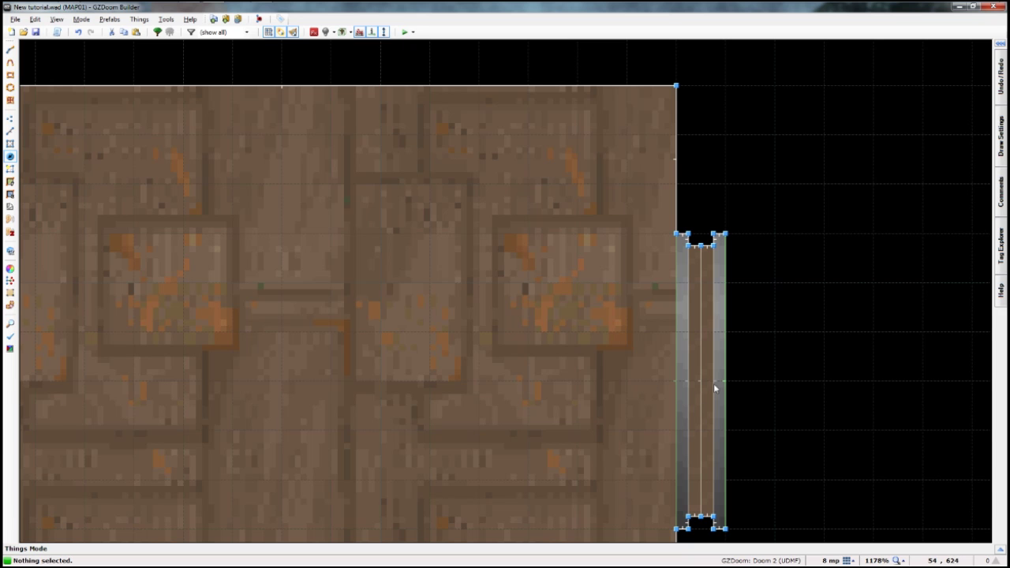
pyautogui.scroll(2, 714, 386)
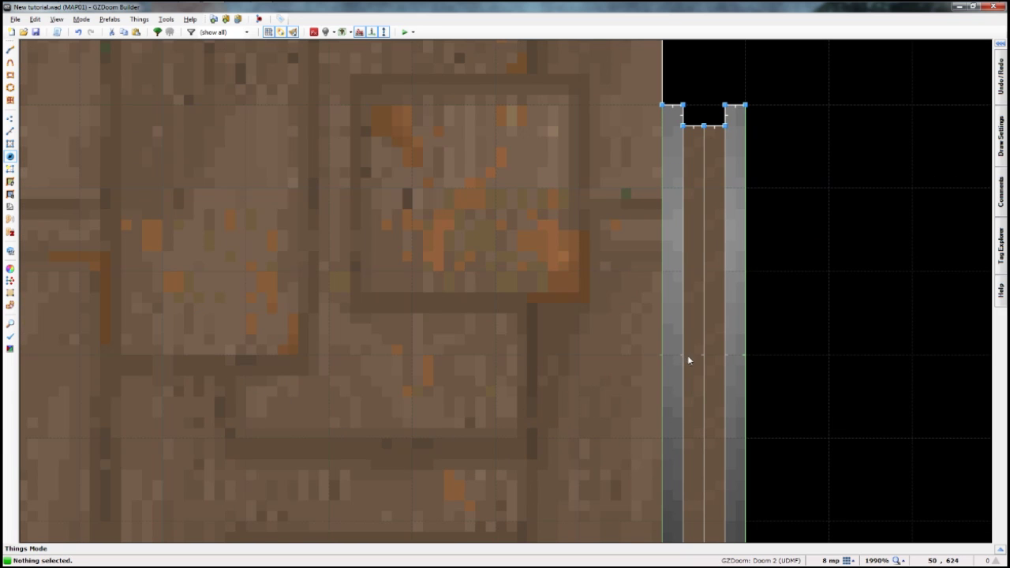
pyautogui.press('Insert')
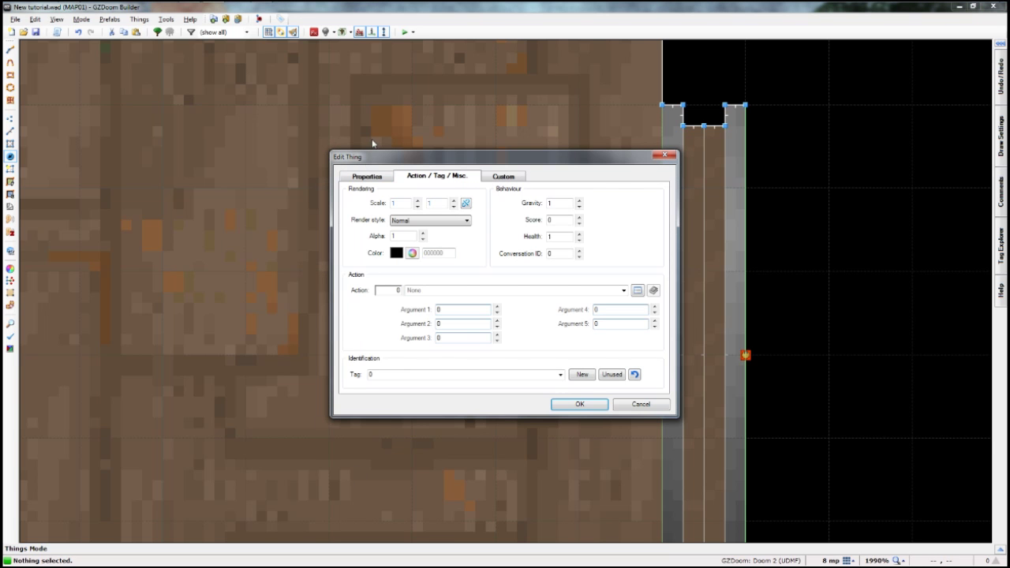
pyautogui.click(374, 179)
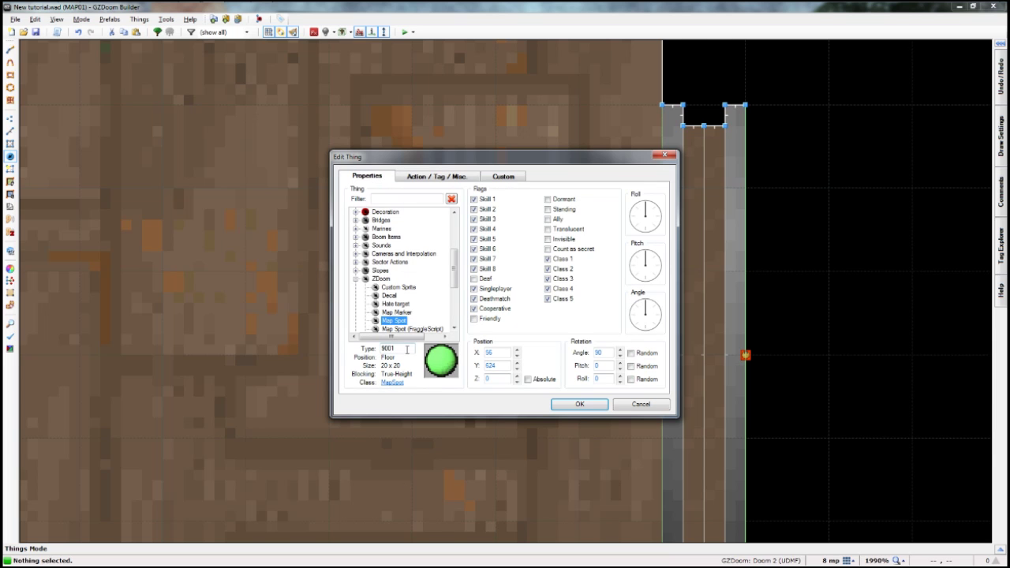
pyautogui.click(433, 180)
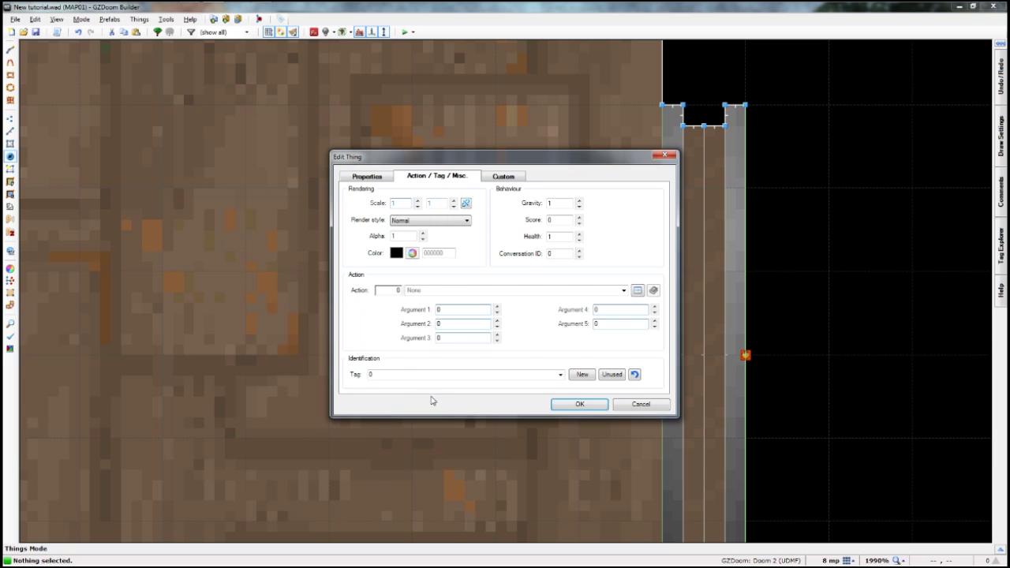
pyautogui.click(400, 376)
pyautogui.write('152')
pyautogui.click(580, 405)
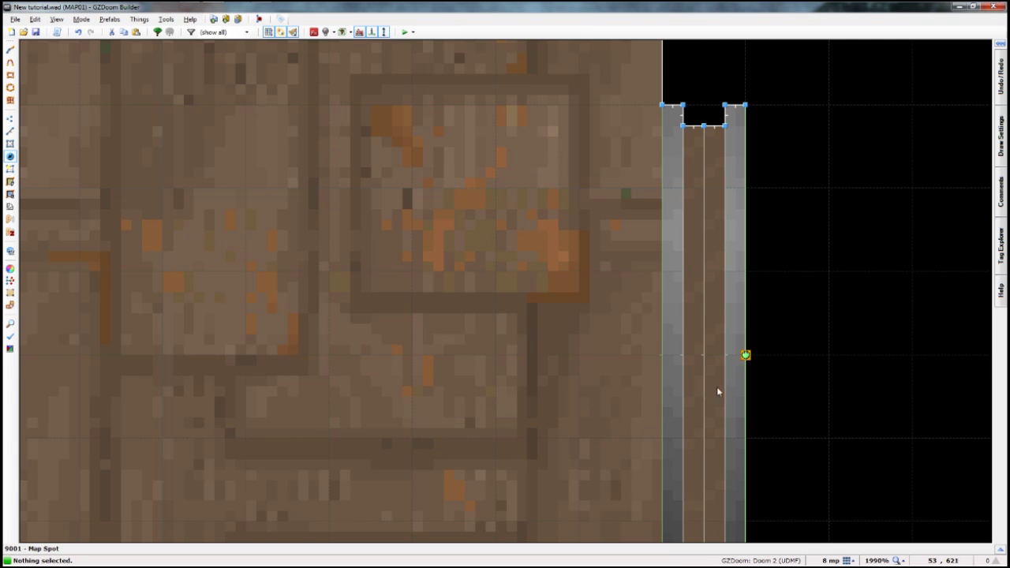
# - Move the tag 152 Map Spot onto the eastern window's middle linedef using a 4 mp grid, and restore the 8 mp grid
pyautogui.moveTo(746, 355); pyautogui.dragTo(672, 382)
pyautogui.press('[')
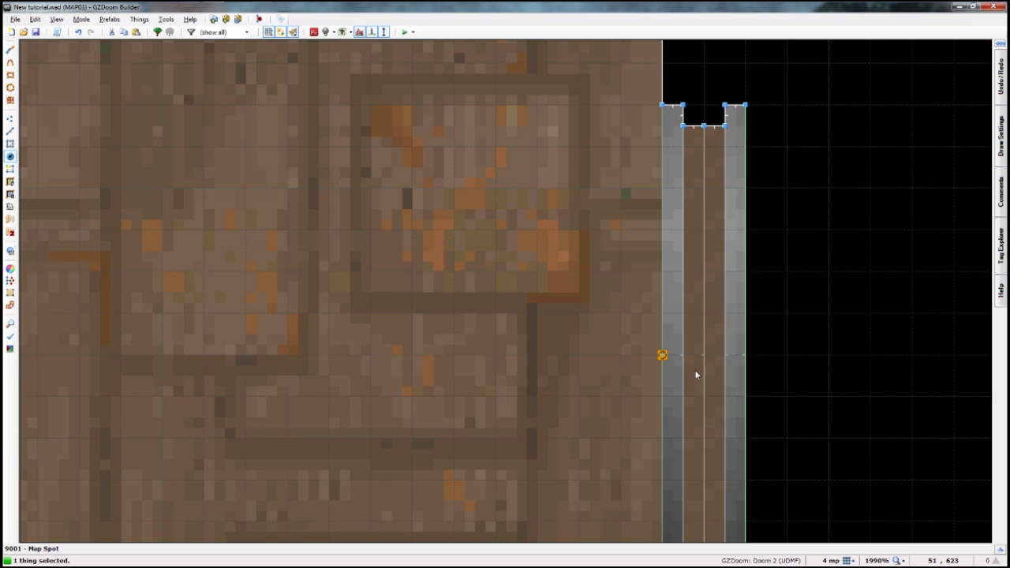
pyautogui.moveTo(663, 356); pyautogui.dragTo(720, 378)
pyautogui.press(']')
# - Review scripts 2 and 3 in the map's ACS scripts and compile them
pyautogui.scroll(-8, 548, 251)
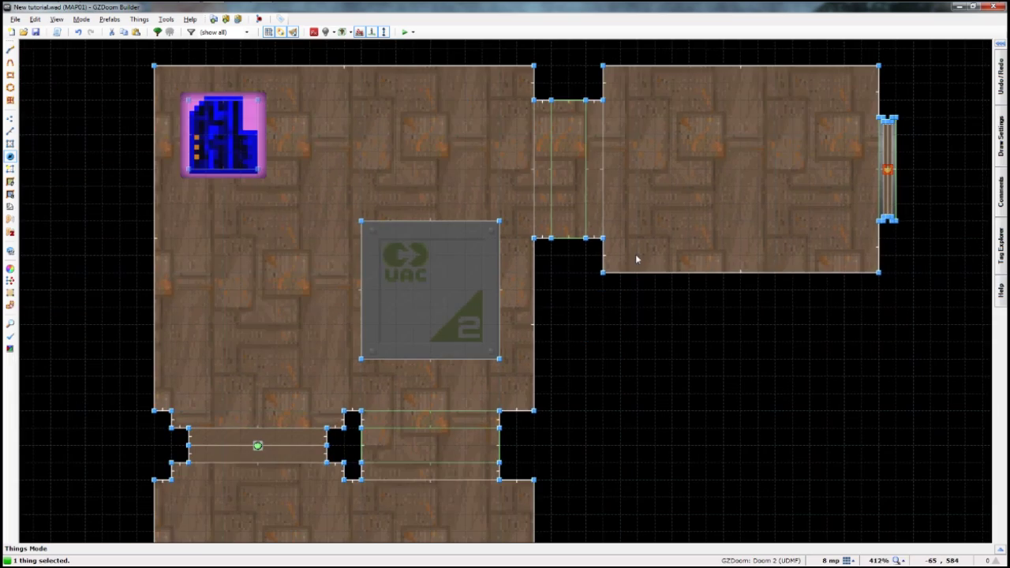
pyautogui.scroll(-2, 517, 381)
pyautogui.moveTo(448, 440); pyautogui.dragTo(496, 287, button='middle')
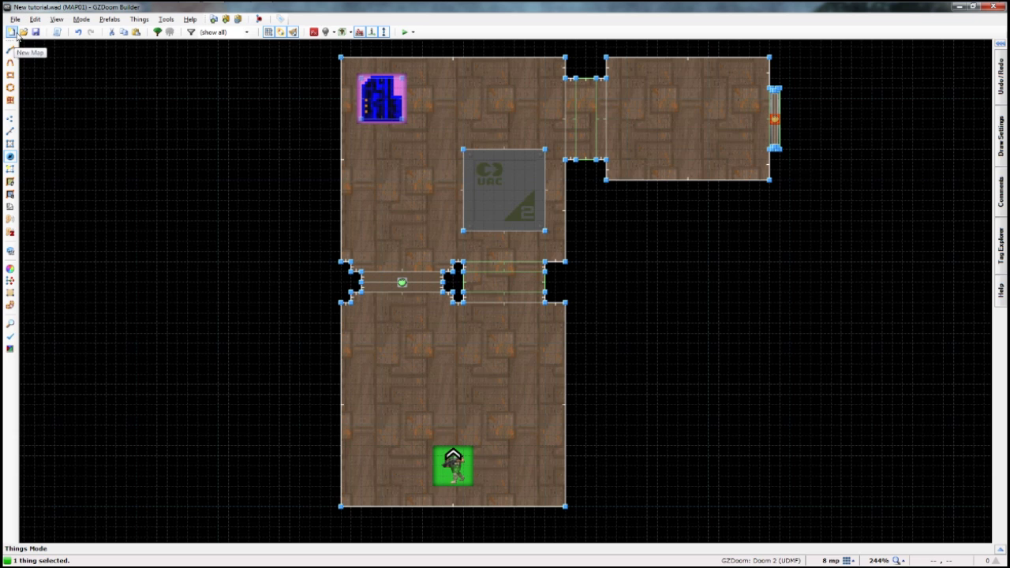
pyautogui.click(56, 32)
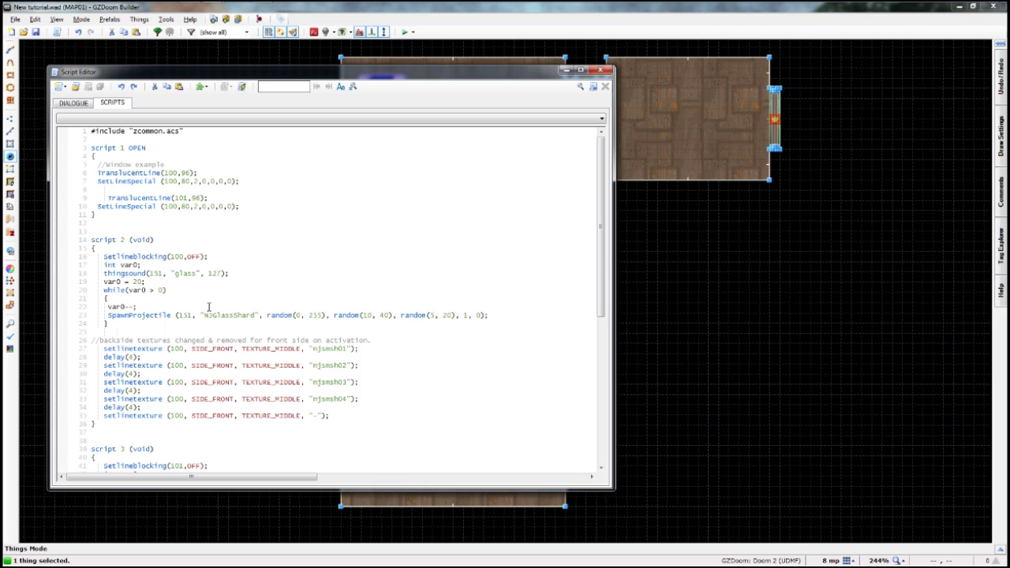
pyautogui.scroll(-2, 209, 306)
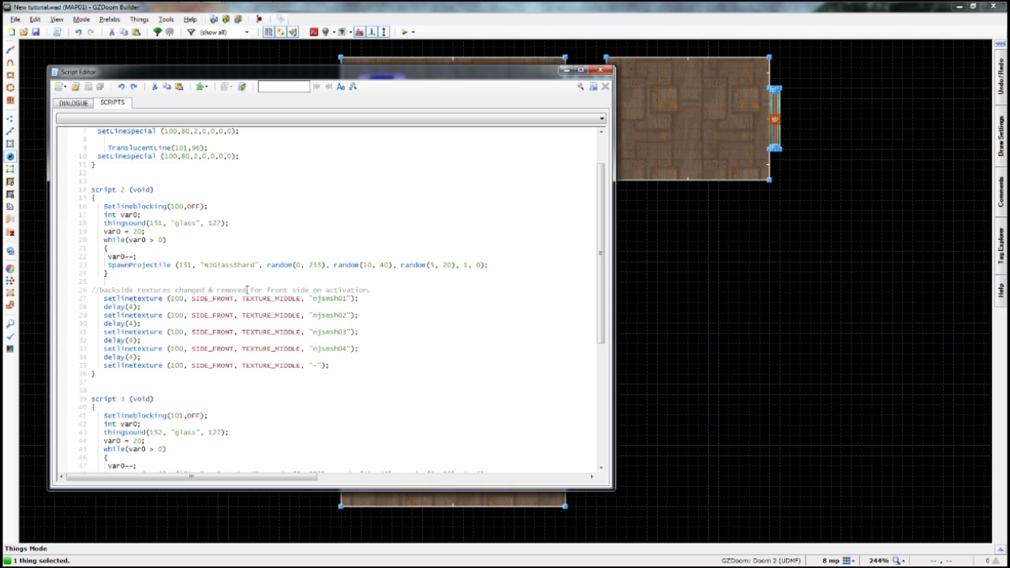
pyautogui.scroll(-2, 247, 291)
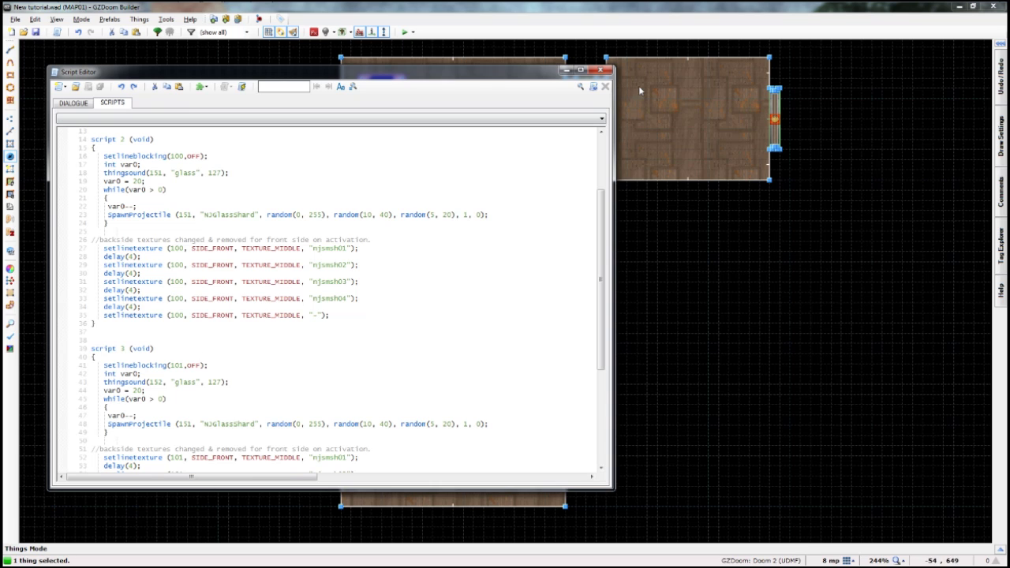
pyautogui.click(241, 86)
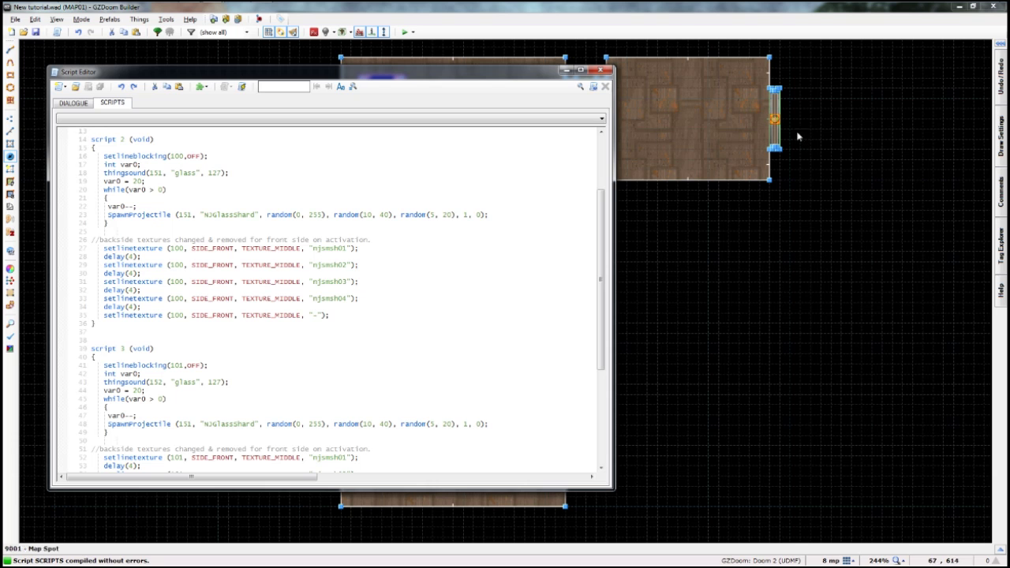
pyautogui.click(605, 70)
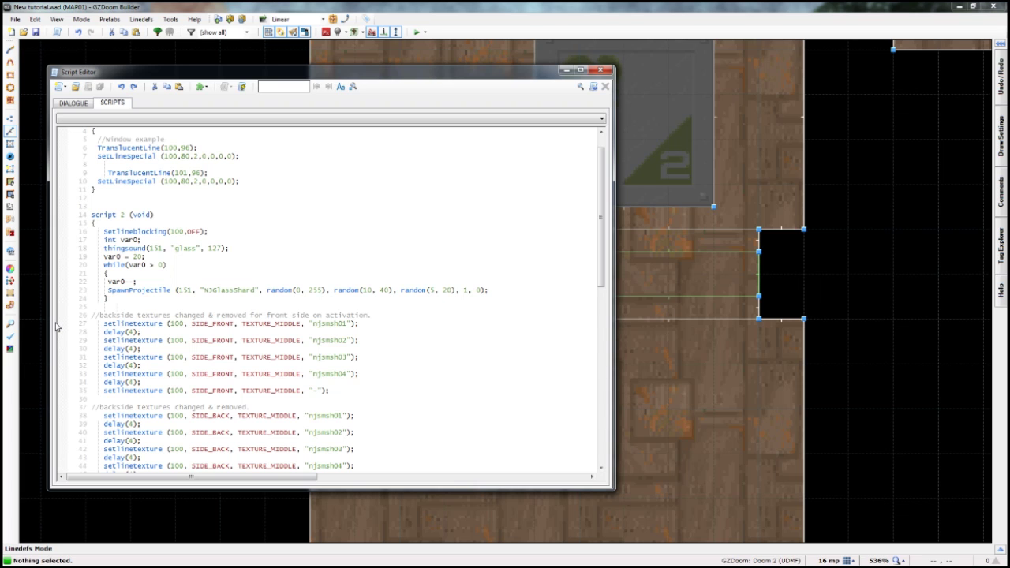
# - Delete the SIDE_BACK setlinetexture block with its comment and the leftover blank lines from script 2
pyautogui.scroll(-1, 55, 325)
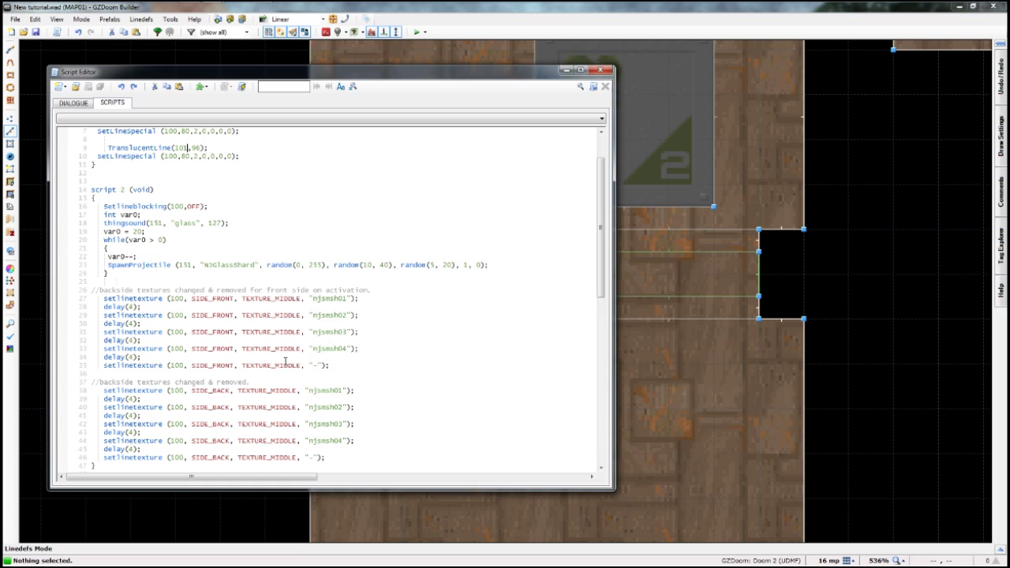
pyautogui.scroll(-3, 119, 355)
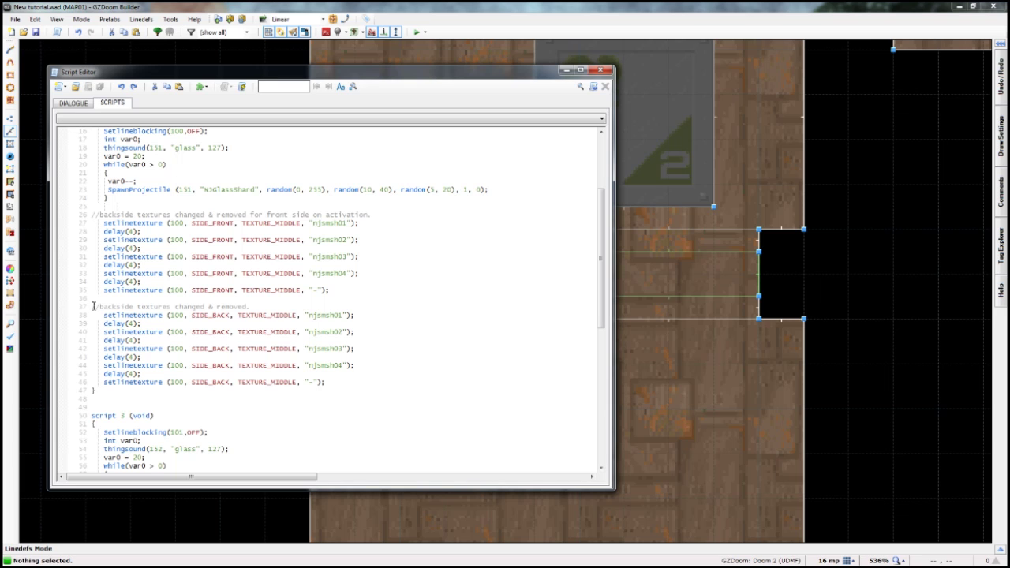
pyautogui.moveTo(93, 306); pyautogui.dragTo(392, 381)
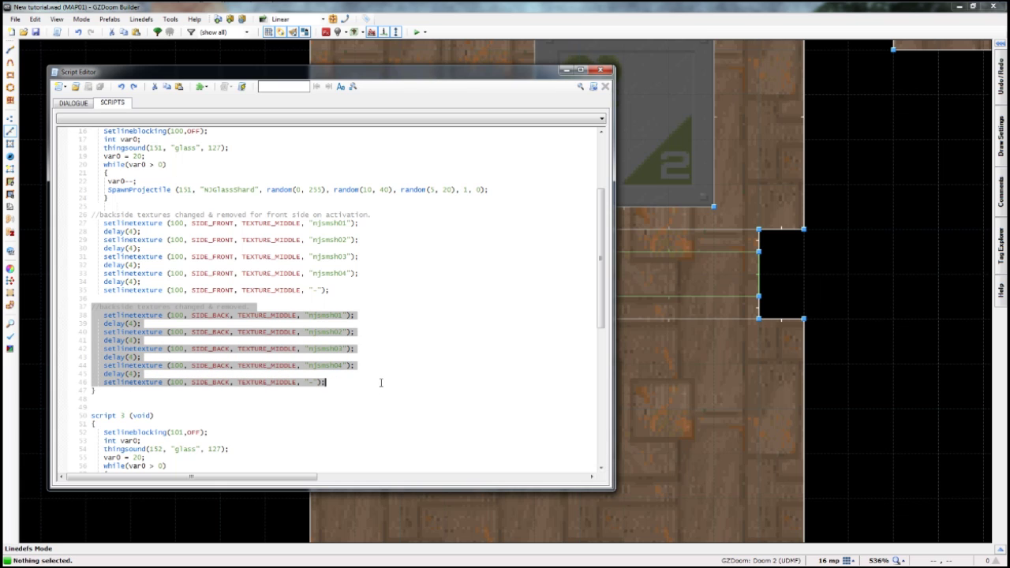
pyautogui.press('BackSpace')
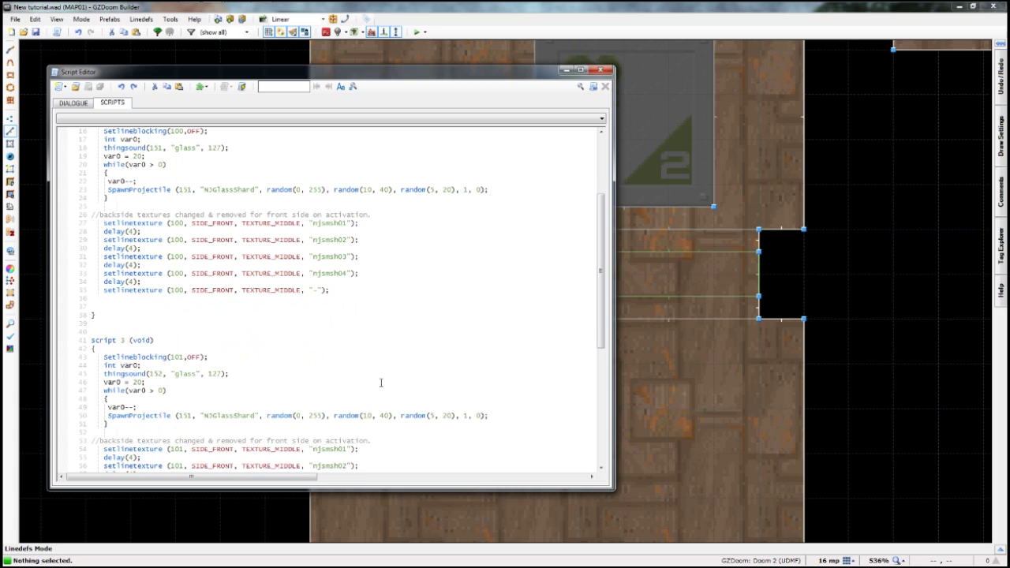
pyautogui.press('BackSpace')
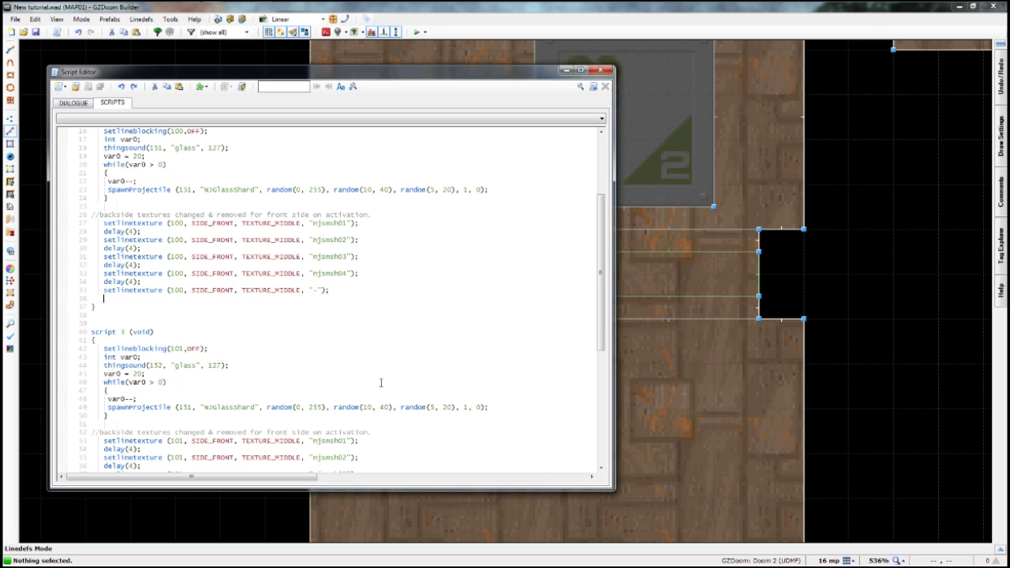
pyautogui.press('Delete')
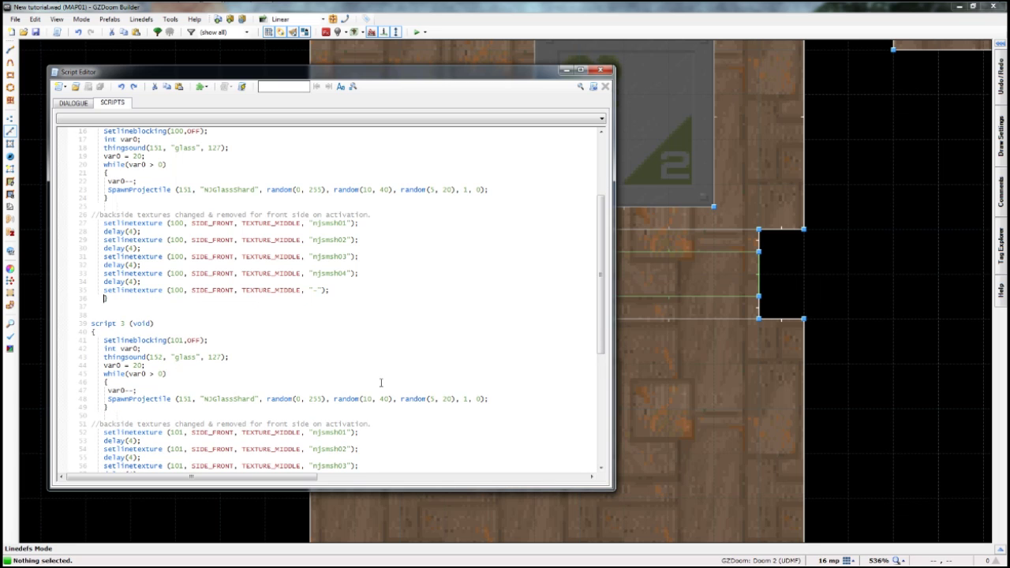
pyautogui.press('BackSpace')
# - Delete the SIDE_BACK setlinetexture block with its comment from script 3 and compile the script
pyautogui.scroll(-8, 297, 398)
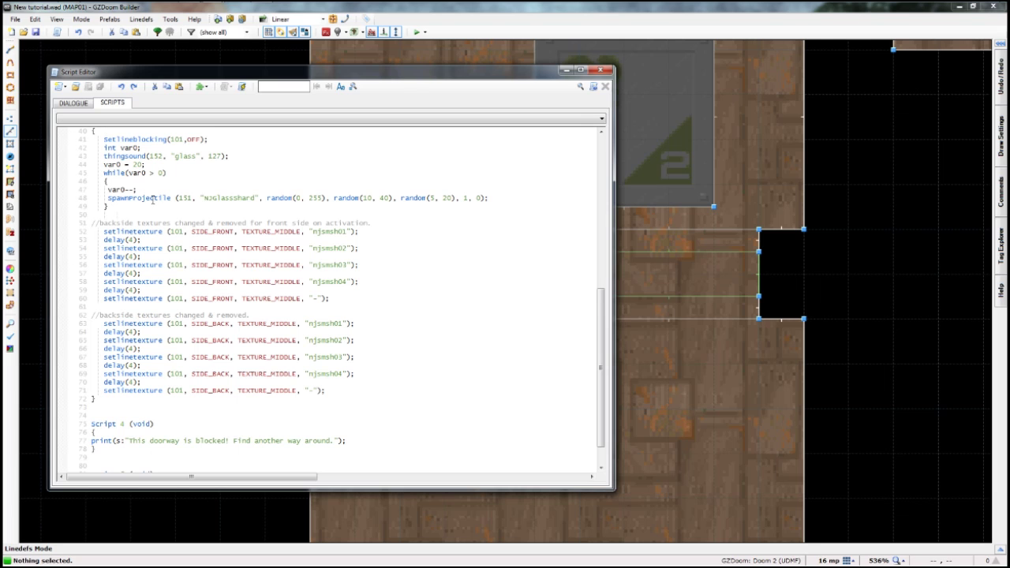
pyautogui.scroll(1, 153, 162)
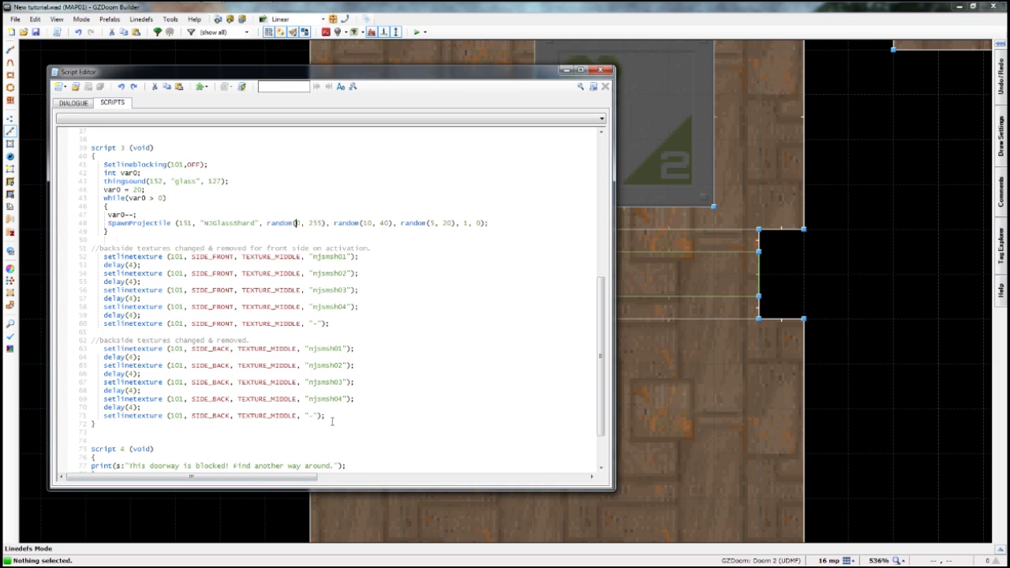
pyautogui.moveTo(332, 418); pyautogui.dragTo(5, 341)
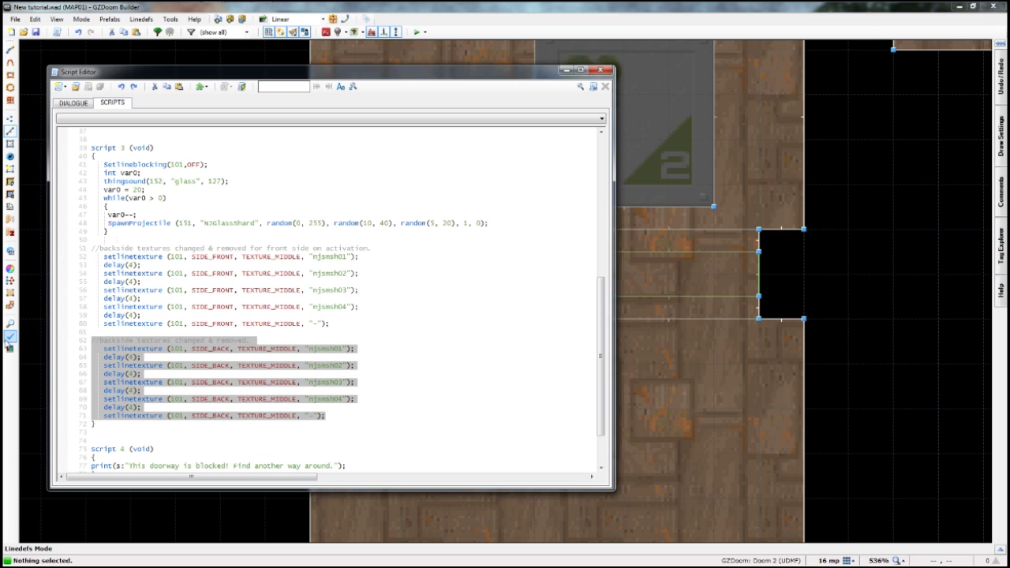
pyautogui.press('Delete')
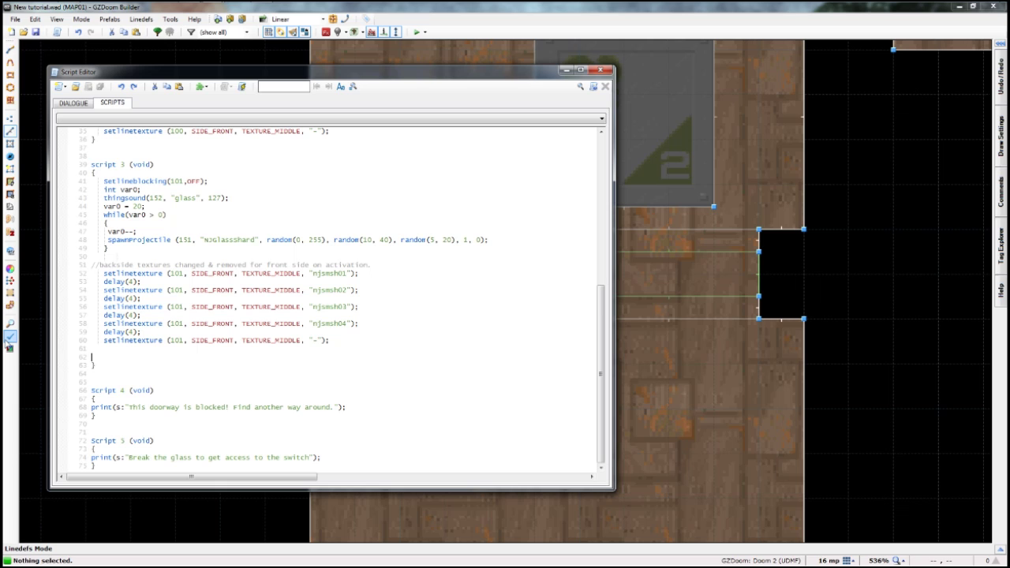
pyautogui.press('Delete')
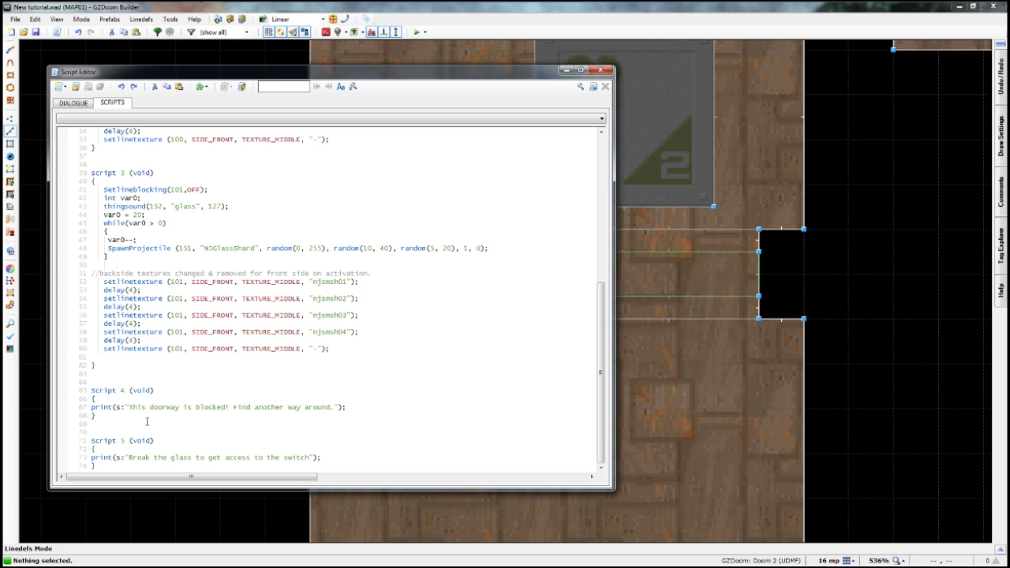
pyautogui.scroll(11, 447, 267)
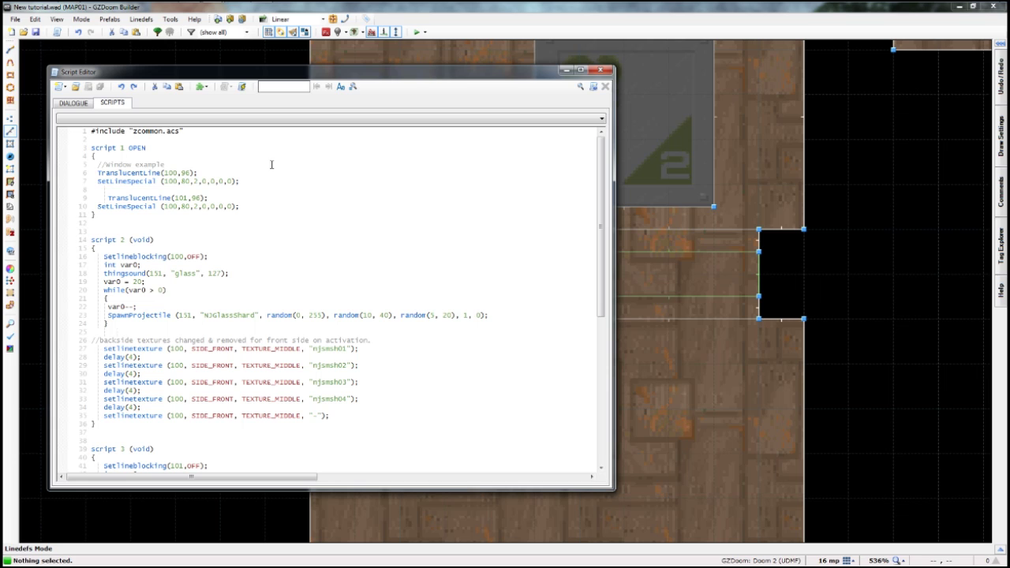
pyautogui.click(243, 86)
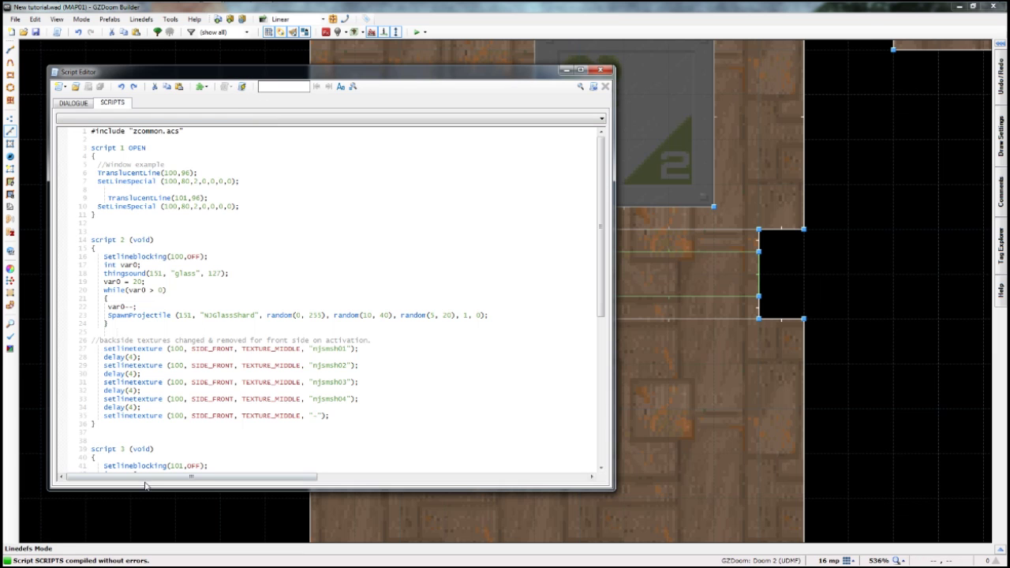
# - Examine the window scripts and the #include "zcommon.acs" line, and close the script editor
pyautogui.scroll(-3, 412, 213)
pyautogui.scroll(-4, 402, 236)
pyautogui.scroll(4, 399, 244)
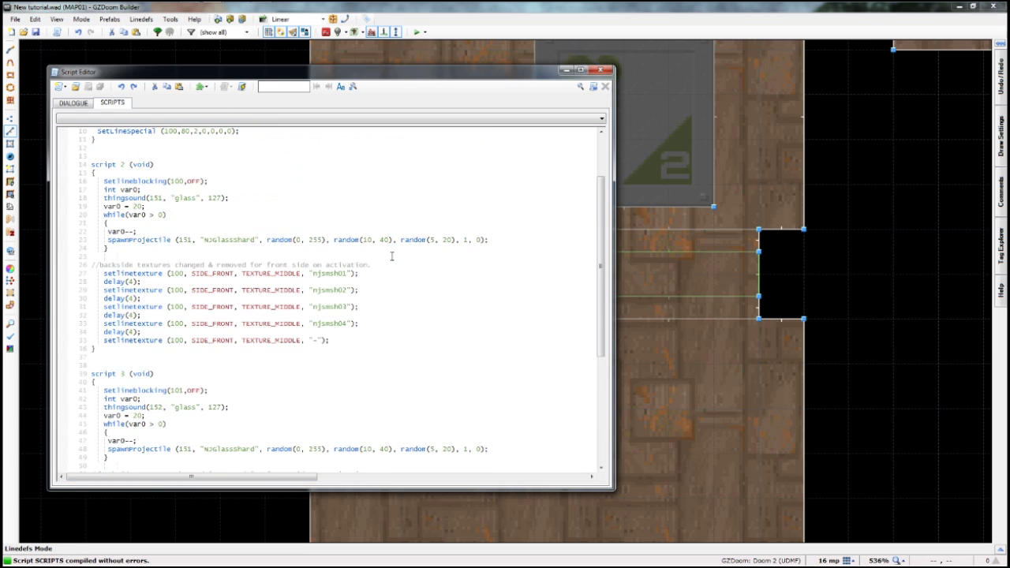
pyautogui.scroll(3, 391, 255)
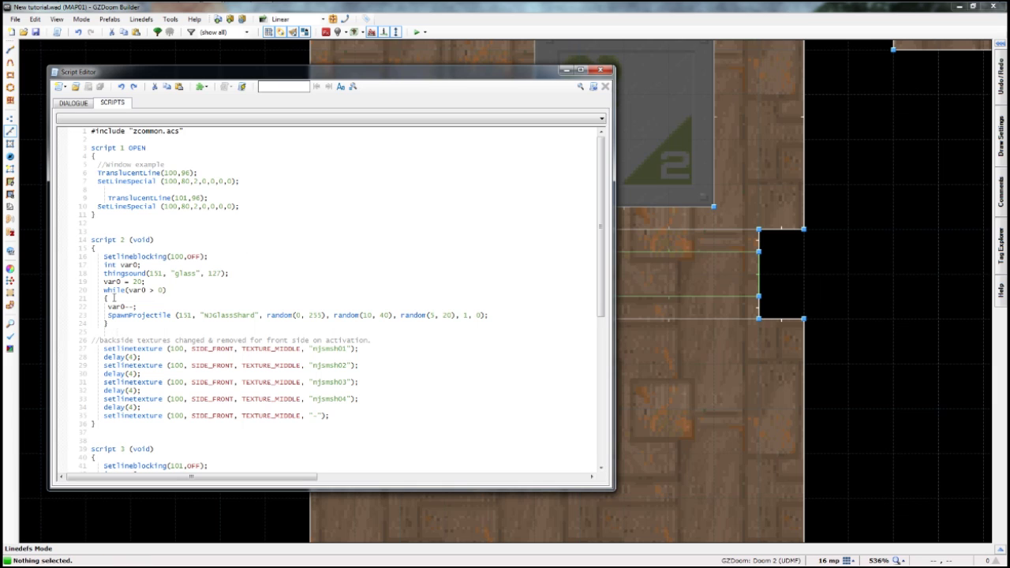
pyautogui.click(83, 134)
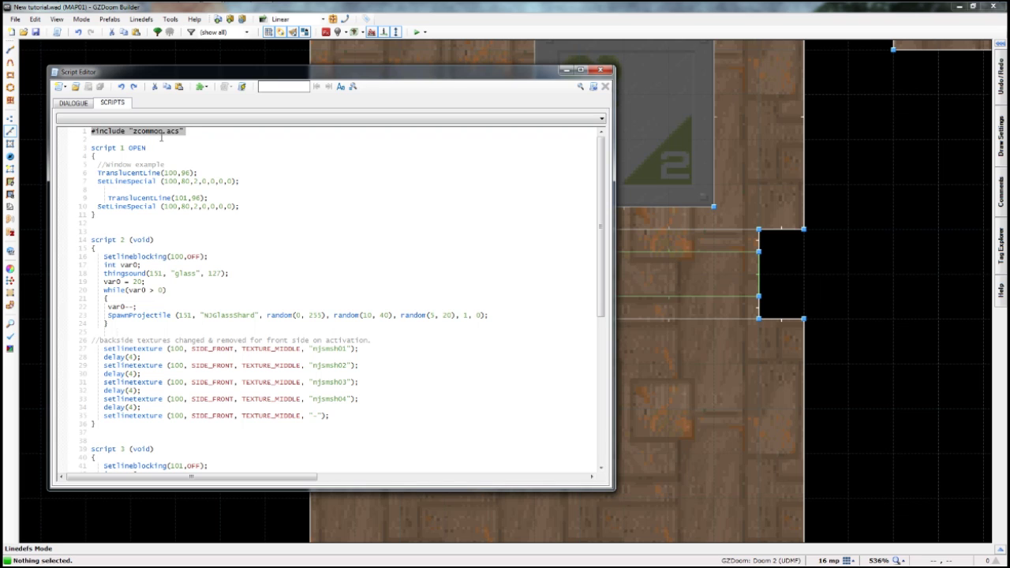
pyautogui.click(188, 131)
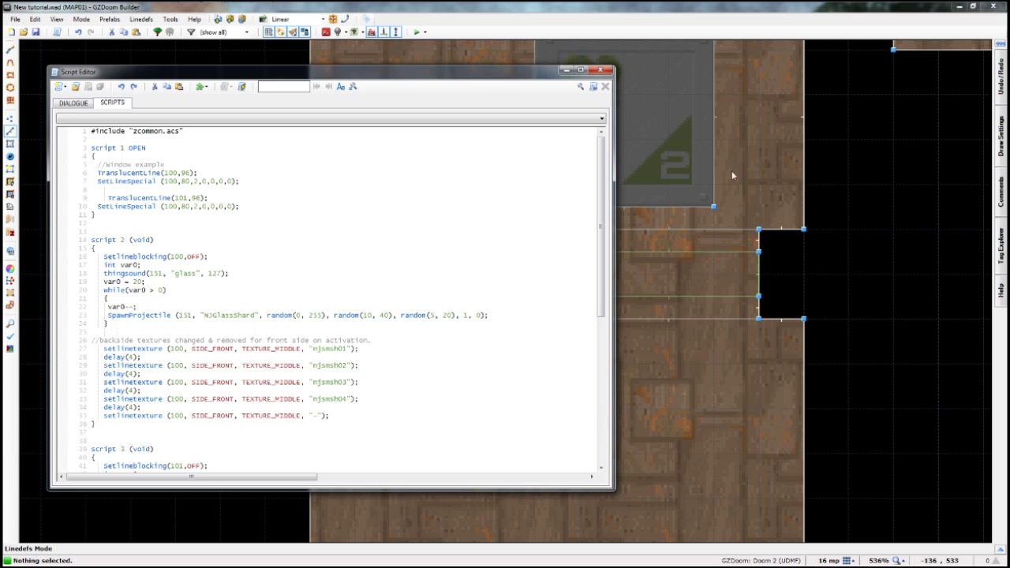
pyautogui.click(601, 72)
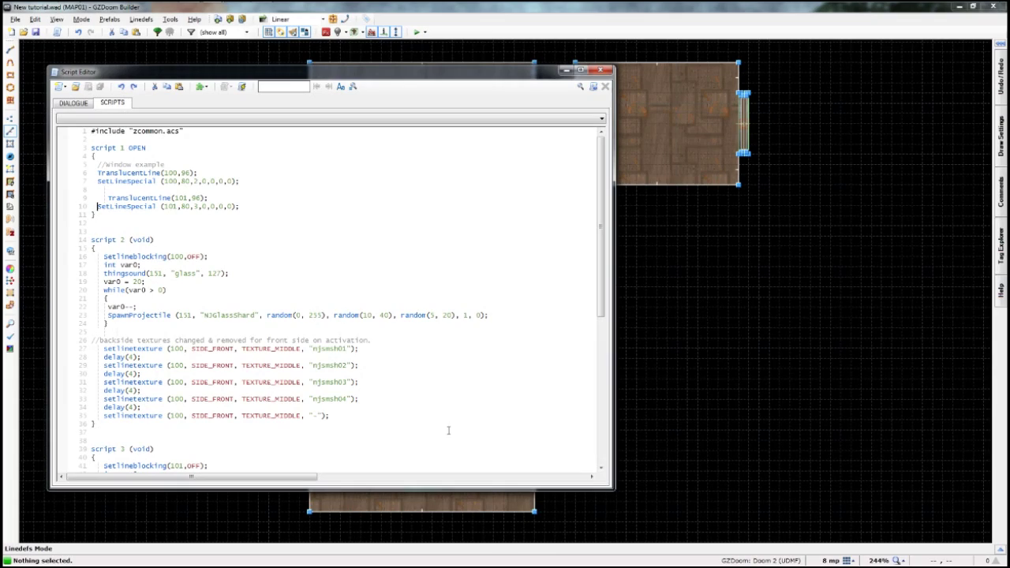
pyautogui.hotkey('alt', 'Tab')
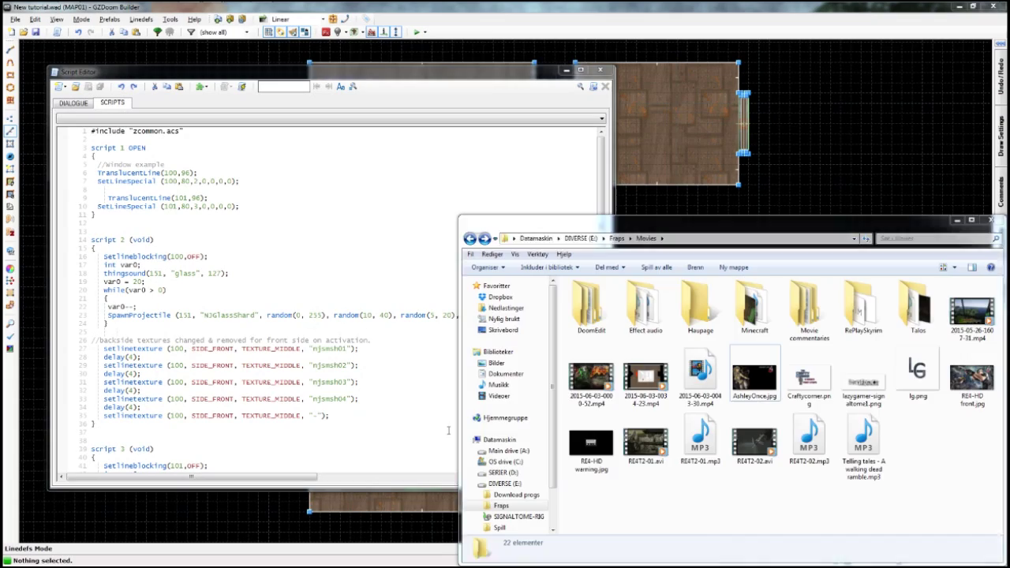
pyautogui.hotkey('alt', 'Tab')
pyautogui.hotkey('alt', 'Tab')
pyautogui.hotkey('alt', 'Tab')
pyautogui.hotkey('alt', 'Tab')
pyautogui.hotkey('alt', 'Tab')
pyautogui.hotkey('alt', 'Tab')
pyautogui.hotkey('alt', 'Tab')
pyautogui.hotkey('alt', 'Tab')
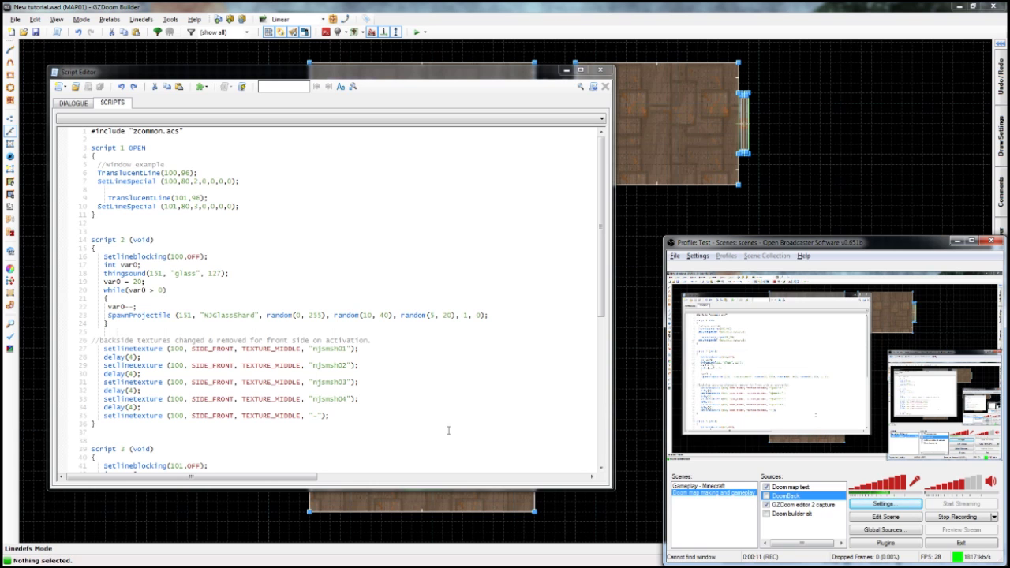
pyautogui.click(448, 431)
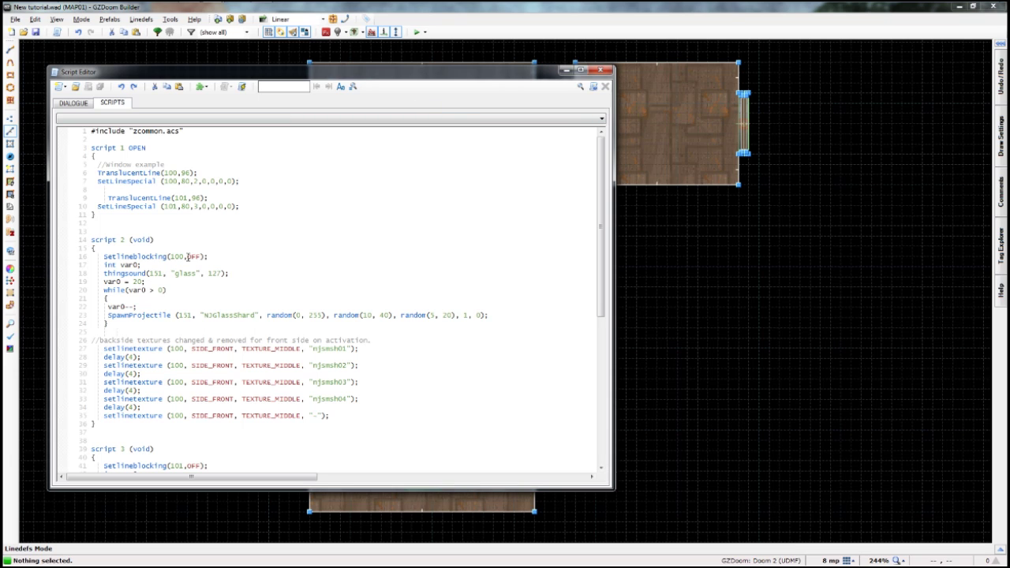
# - Inspect the front texture and properties of the tag 100 window linedef
pyautogui.click(196, 207)
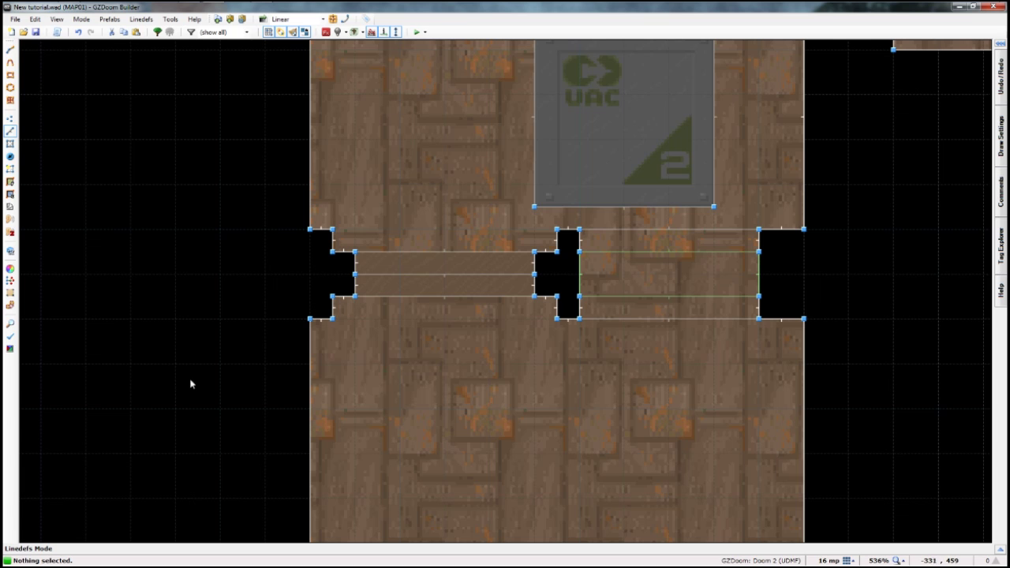
pyautogui.scroll(-1, 236, 358)
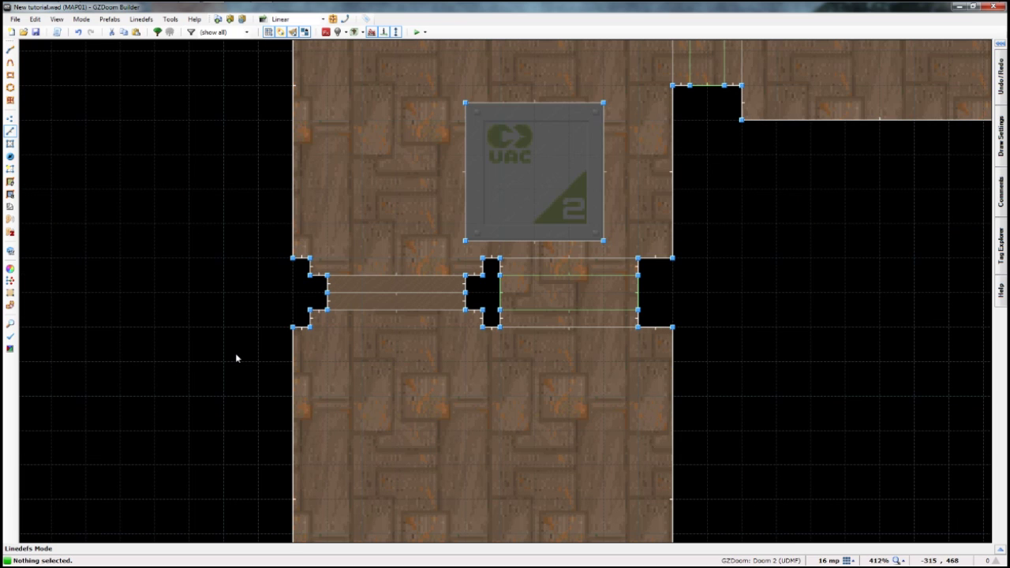
pyautogui.rightClick(400, 299)
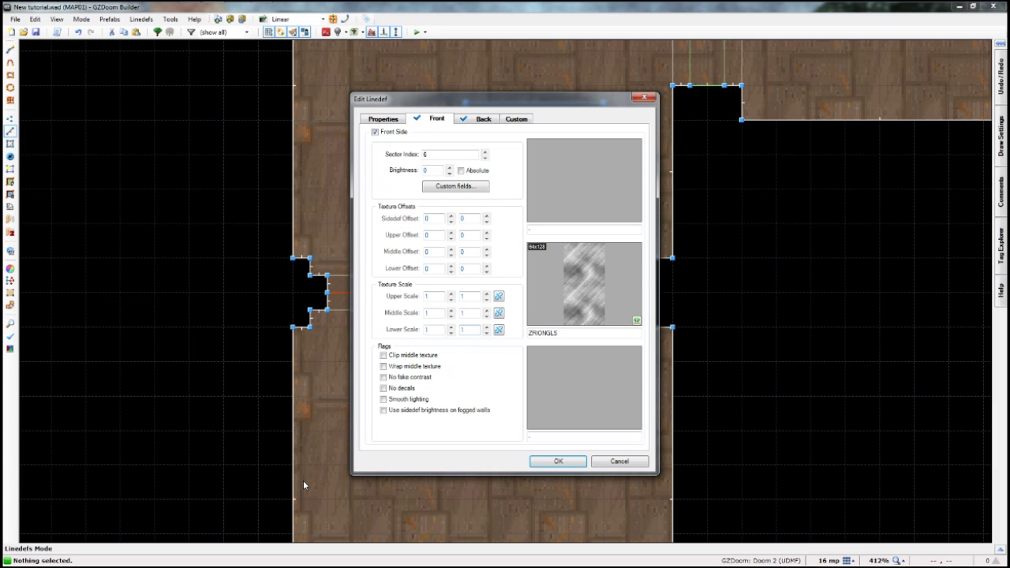
pyautogui.click(382, 121)
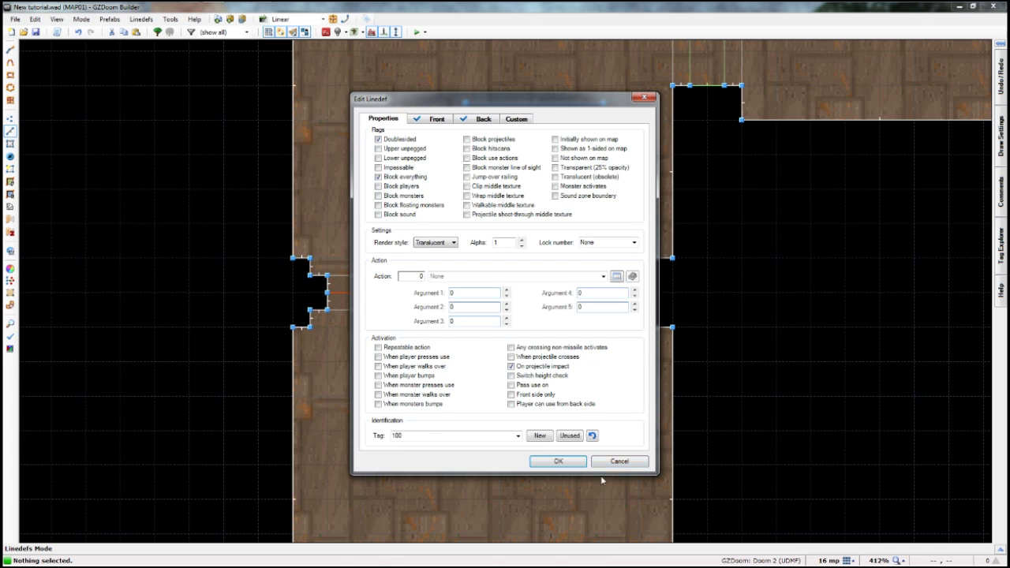
pyautogui.click(556, 463)
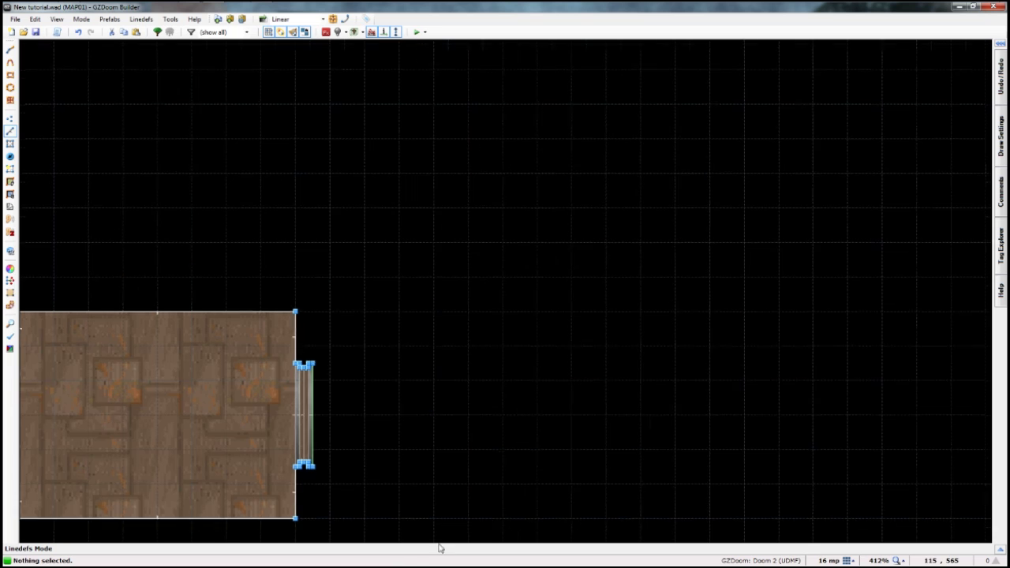
# - Give the middle linedef of the east room's window tag 101 and enable Block everything and On projectile impact
pyautogui.moveTo(440, 539); pyautogui.dragTo(617, 442, button='middle')
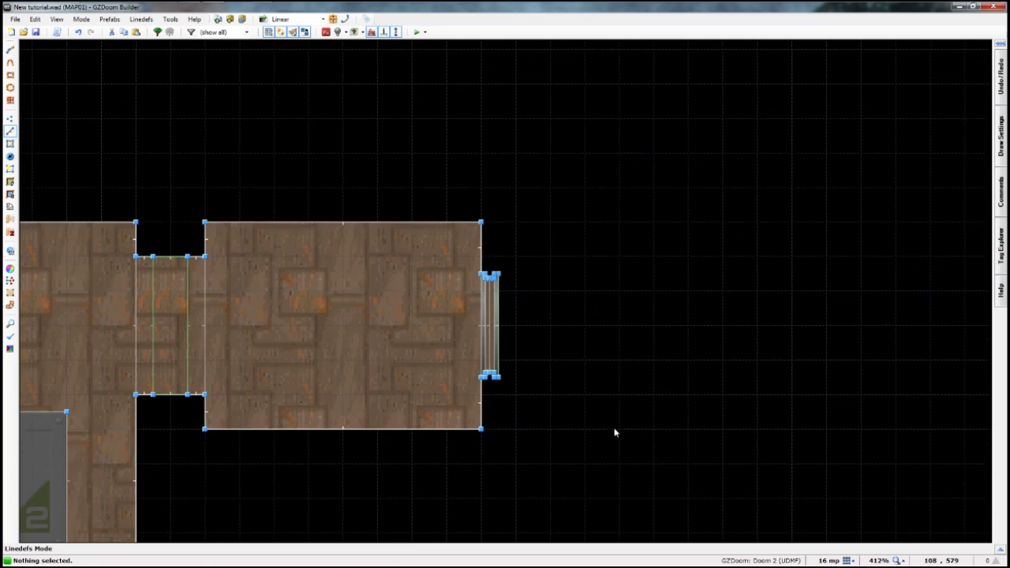
pyautogui.scroll(4, 575, 329)
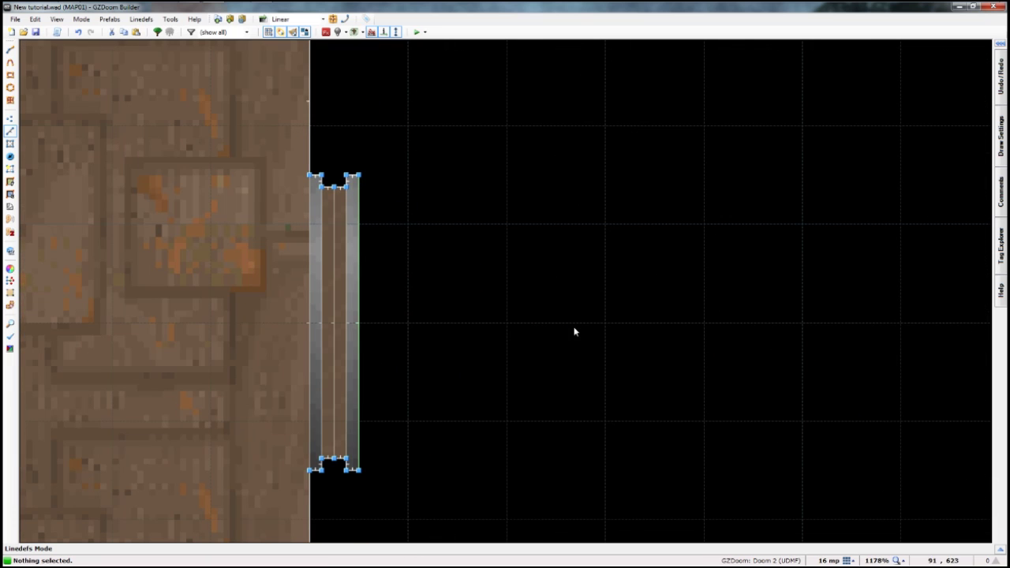
pyautogui.press('l')
pyautogui.rightClick(332, 268)
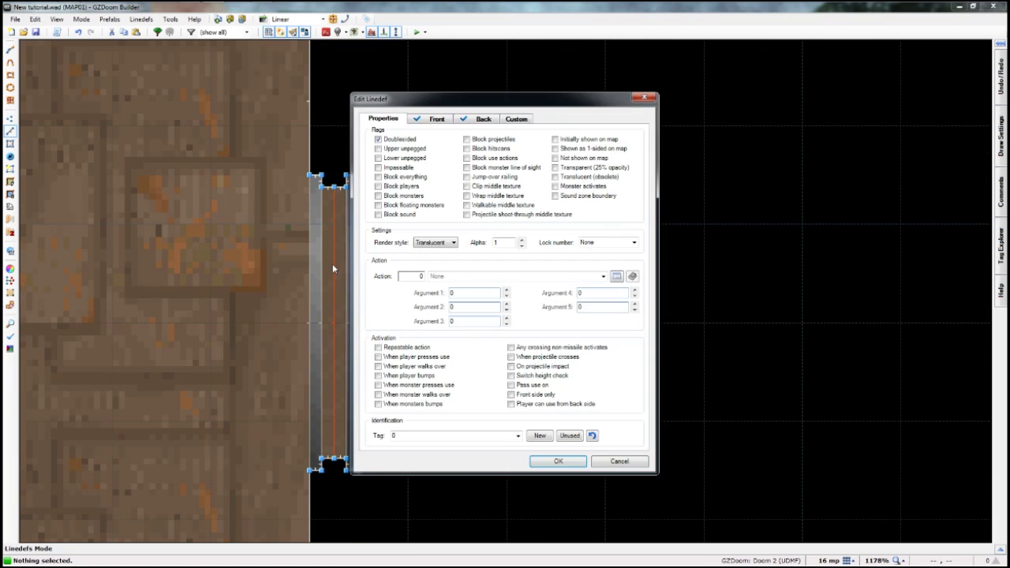
pyautogui.click(396, 436)
pyautogui.write('101')
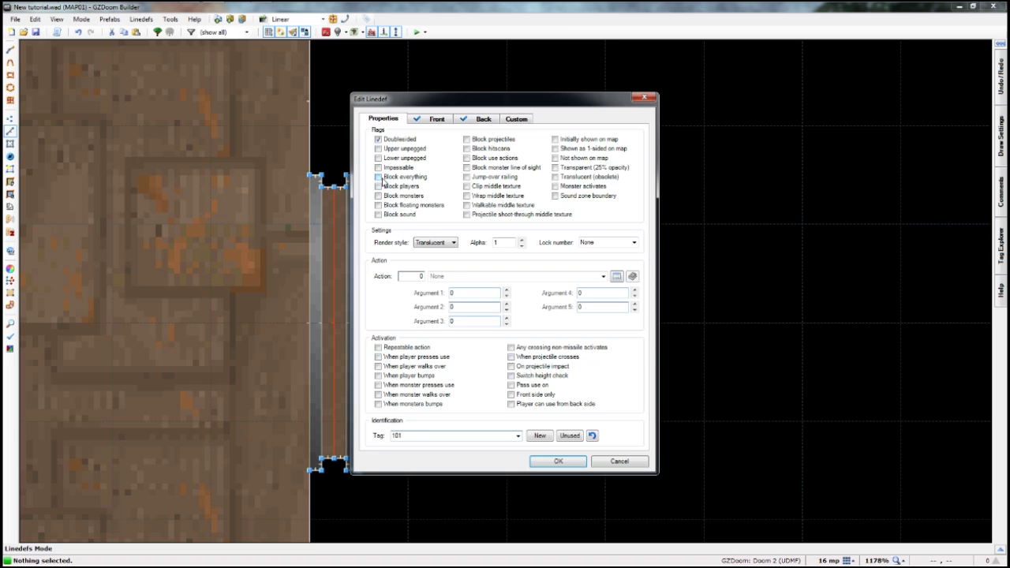
pyautogui.click(379, 177)
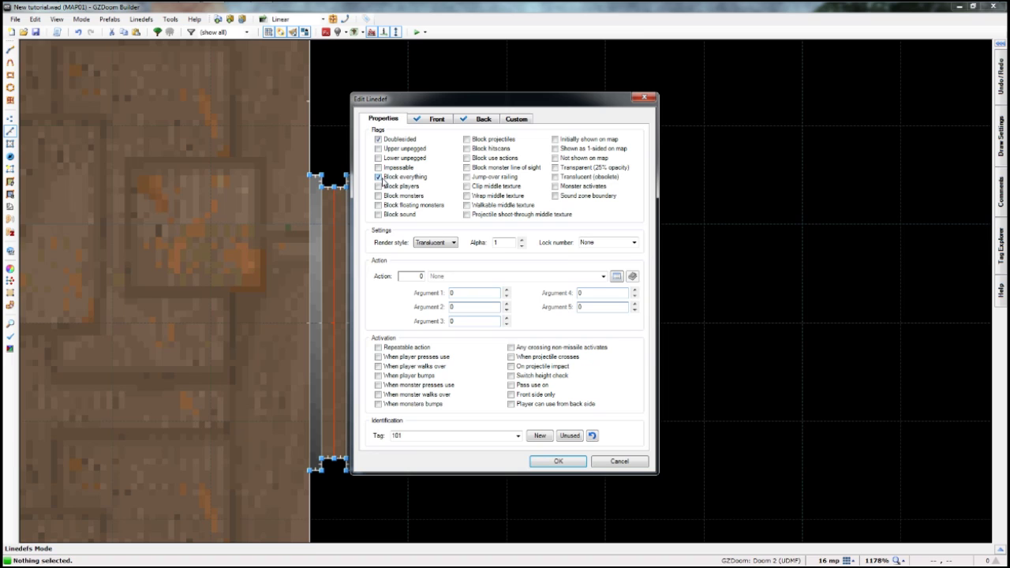
pyautogui.click(511, 367)
# - Apply the ZRIONGLS texture from smashudmf.pk3 to the front middle of the tag 101 window linedef and confirm its properties
pyautogui.click(436, 119)
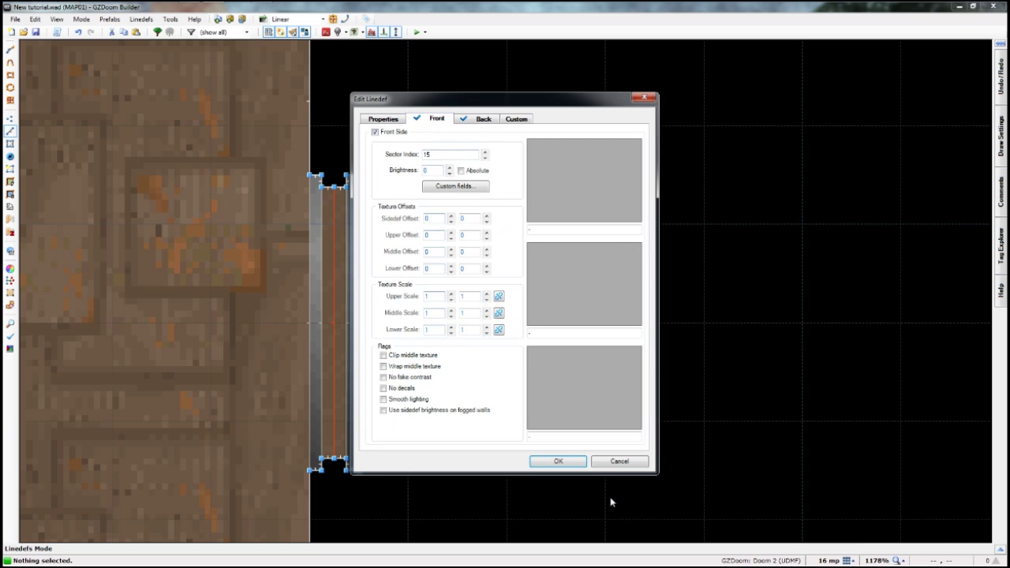
pyautogui.click(552, 286)
pyautogui.click(527, 300)
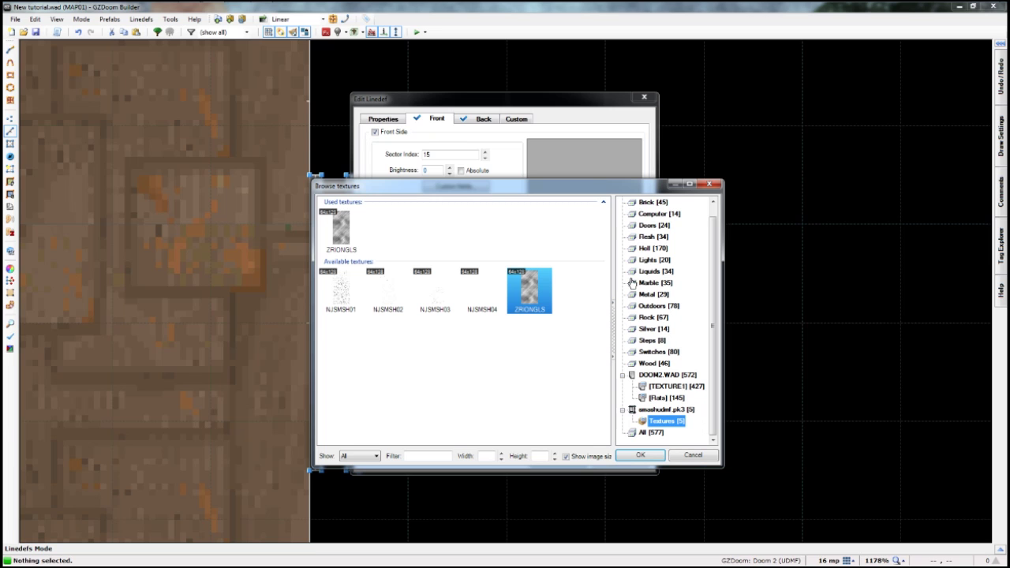
pyautogui.click(648, 260)
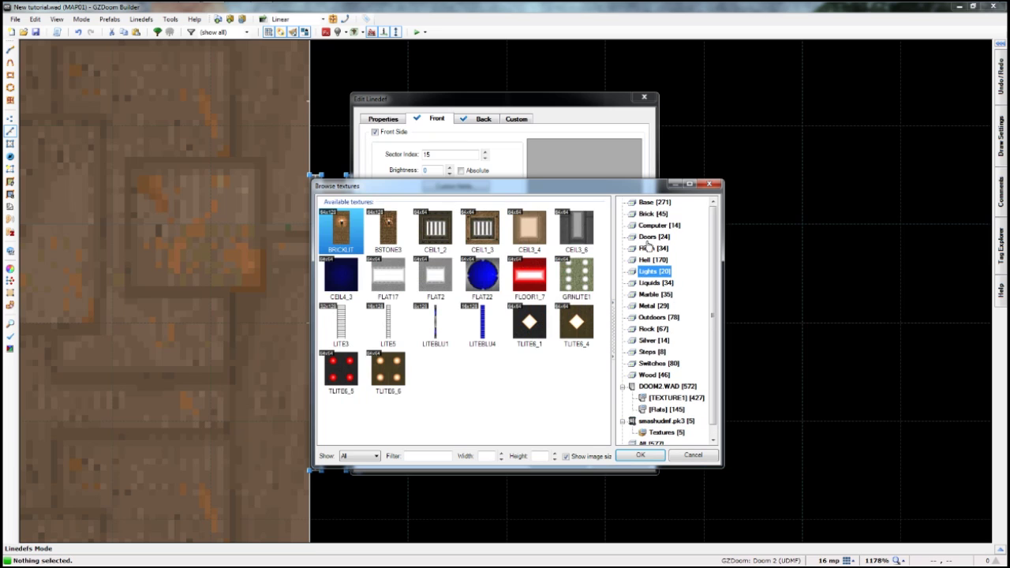
pyautogui.click(645, 202)
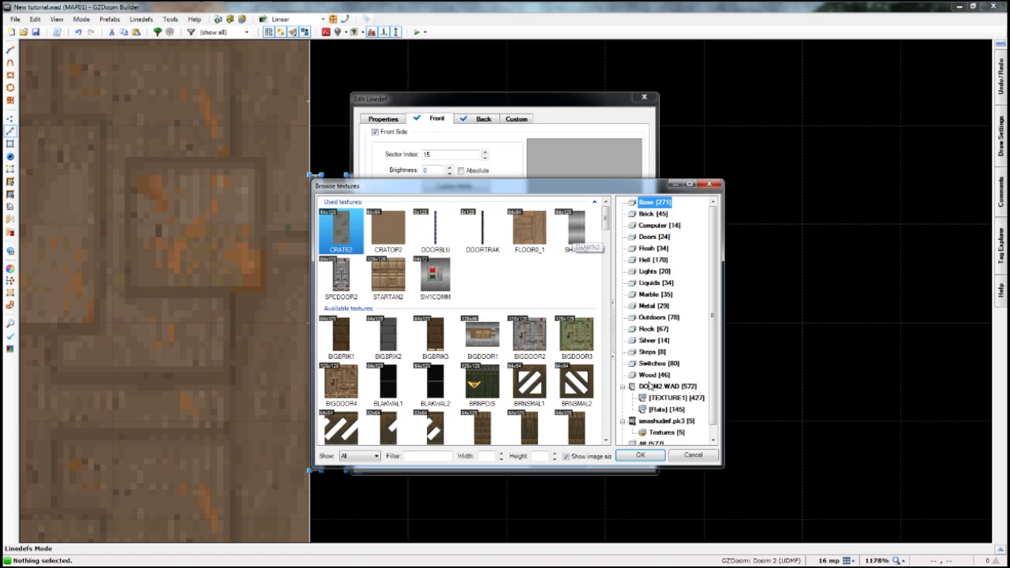
pyautogui.click(651, 355)
pyautogui.scroll(-1, 660, 364)
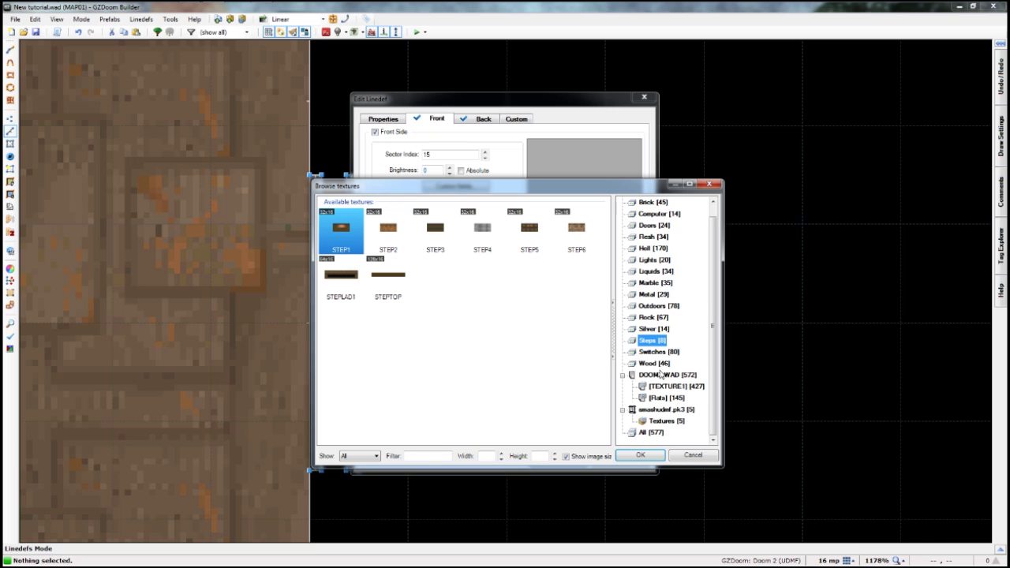
pyautogui.click(678, 422)
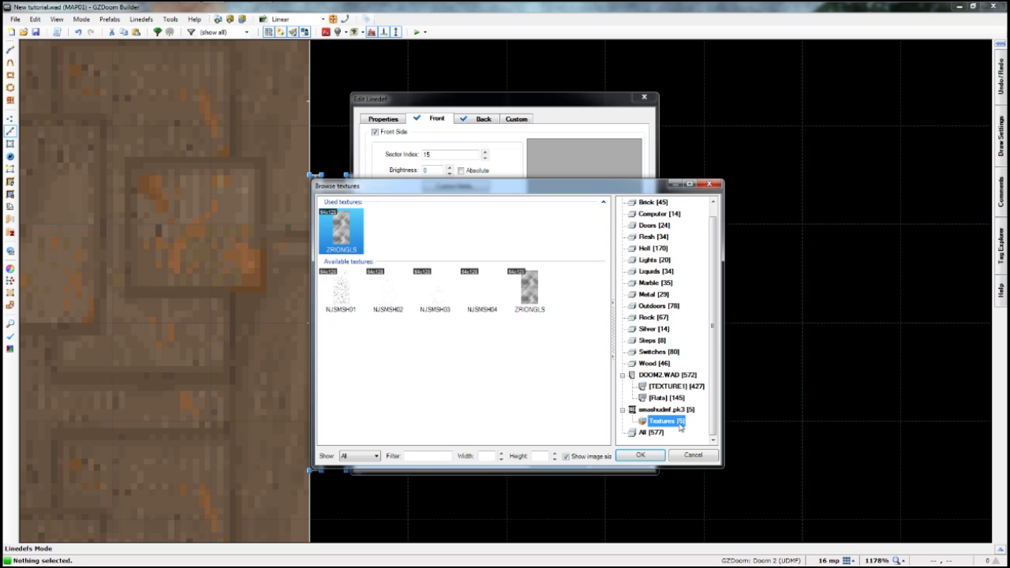
pyautogui.click(527, 300)
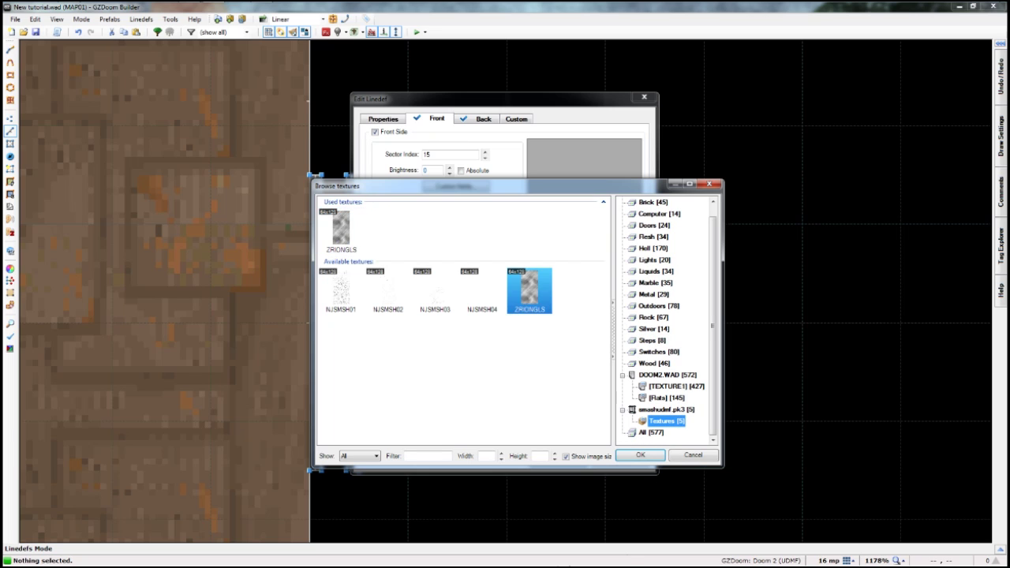
pyautogui.click(654, 461)
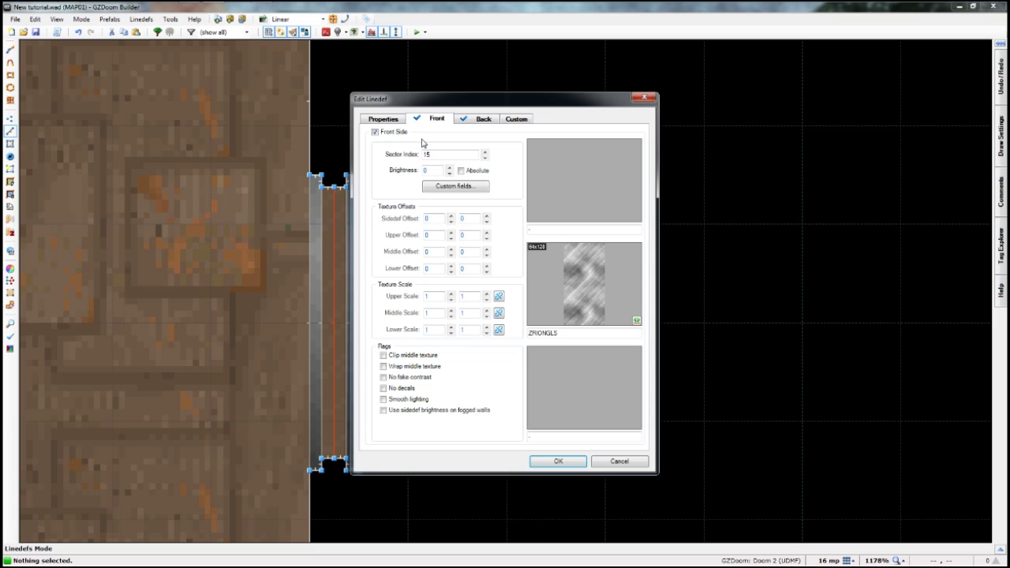
pyautogui.click(383, 120)
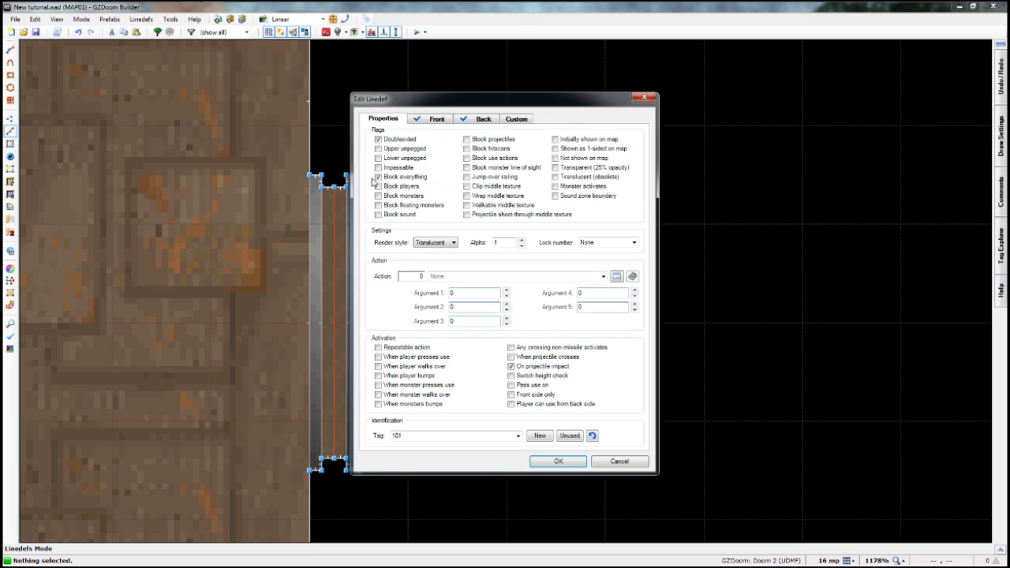
pyautogui.click(562, 460)
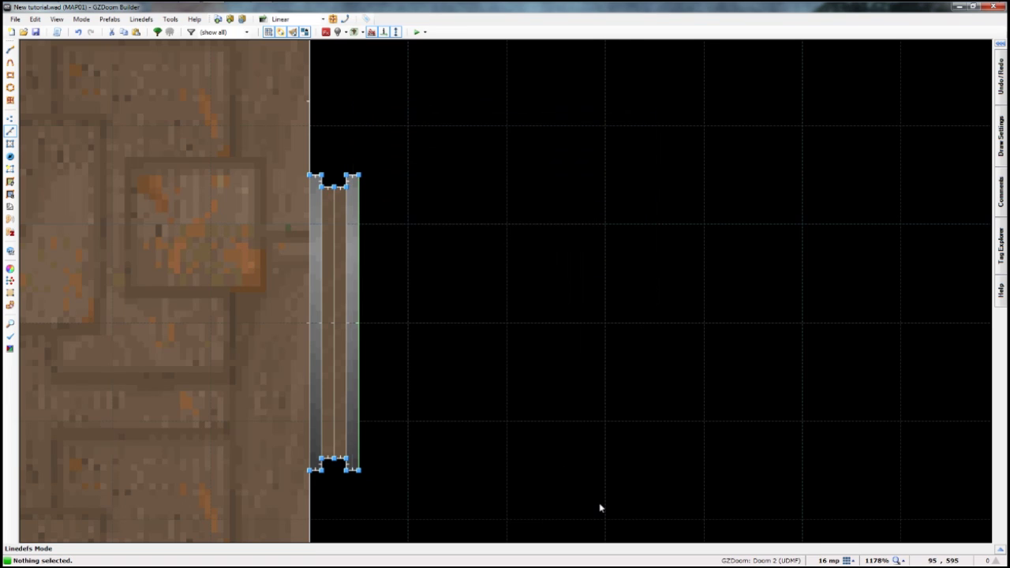
# - Assign action 80 Script Execute with Script 4, activated when the player walks over, to the doorway linedef nearest the UAC crate
pyautogui.moveTo(243, 313); pyautogui.dragTo(884, 227, button='middle')
pyautogui.scroll(-4, 417, 326)
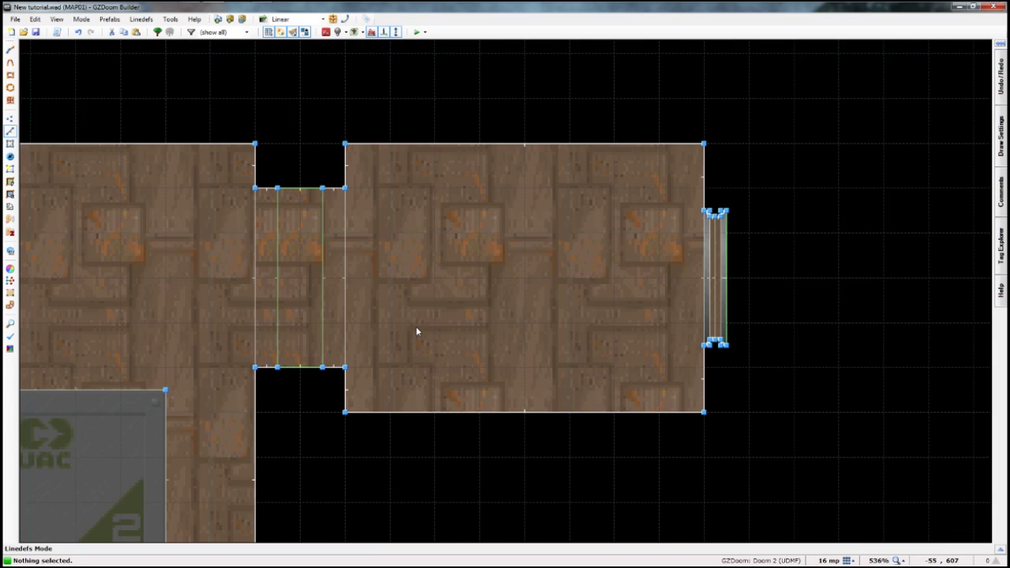
pyautogui.moveTo(77, 406); pyautogui.dragTo(272, 232, button='middle')
pyautogui.scroll(-3, 490, 373)
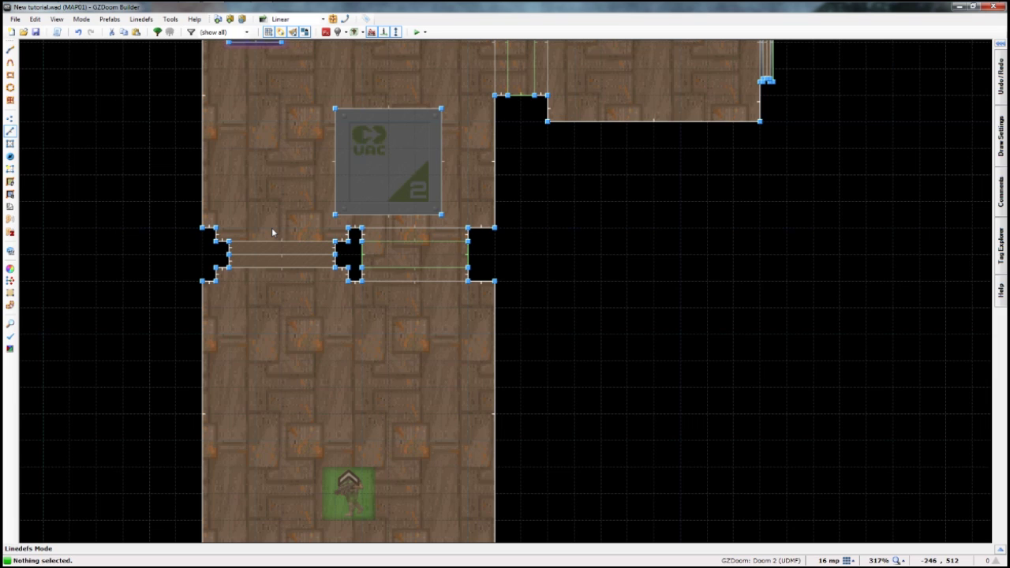
pyautogui.moveTo(282, 131); pyautogui.dragTo(261, 241, button='middle')
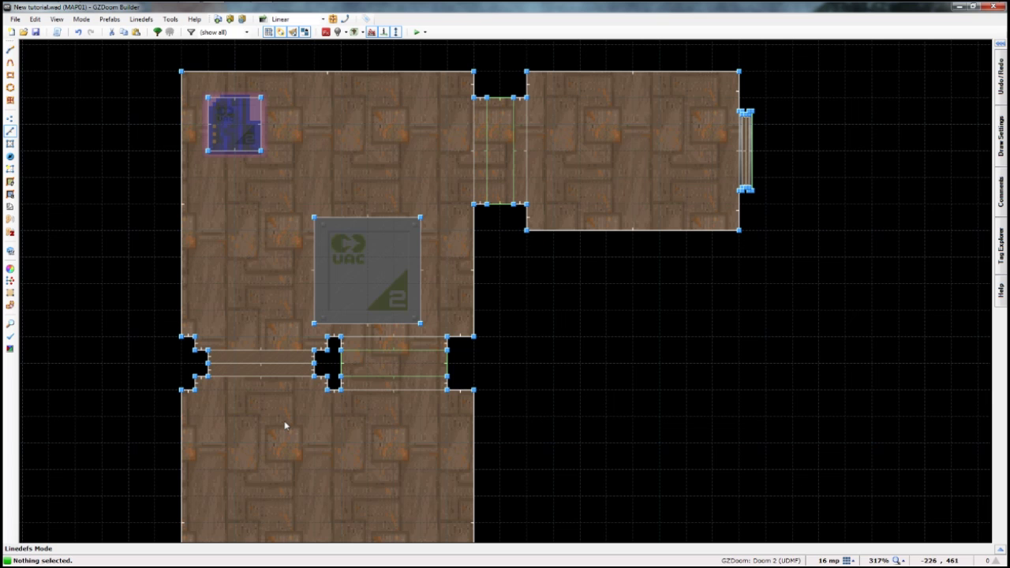
pyautogui.scroll(-1, 286, 426)
pyautogui.moveTo(350, 557); pyautogui.dragTo(401, 495, button='middle')
pyautogui.scroll(3, 439, 349)
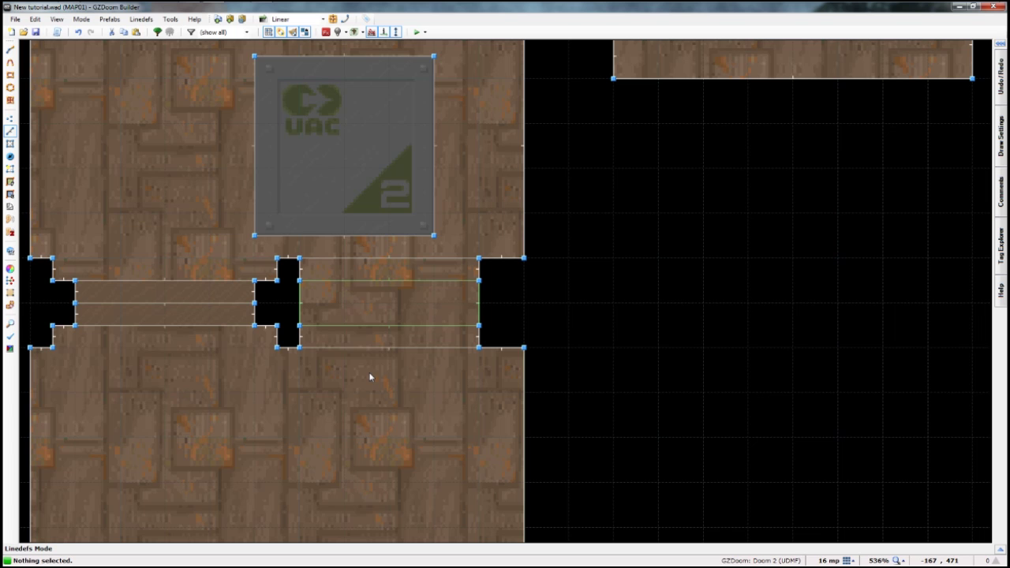
pyautogui.rightClick(368, 260)
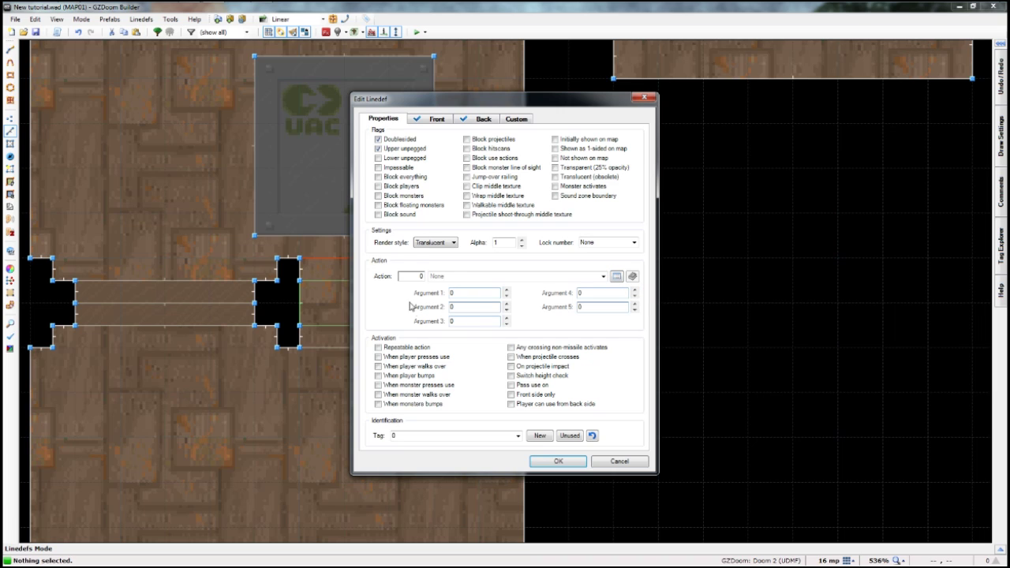
pyautogui.click(405, 276)
pyautogui.write('80')
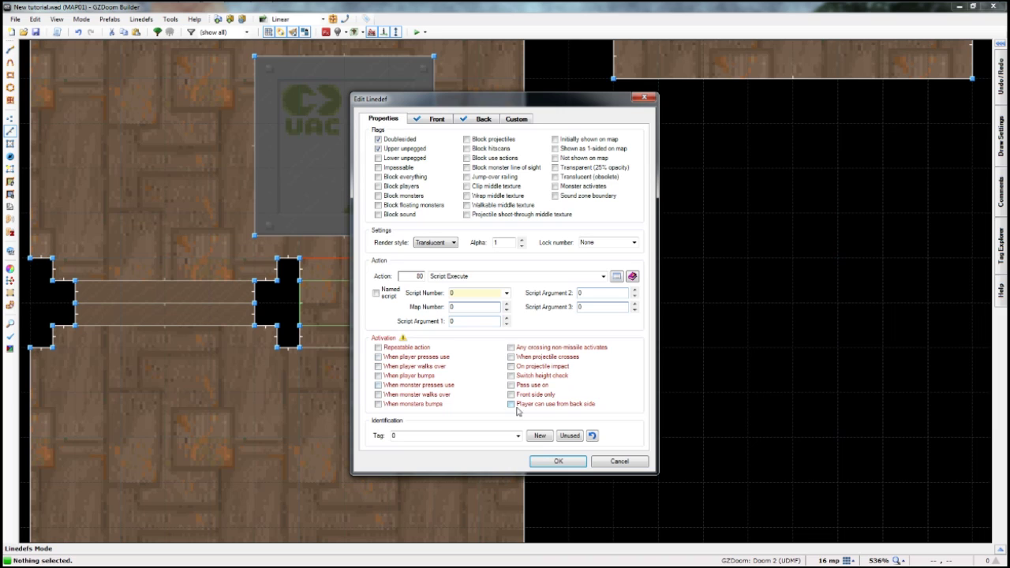
pyautogui.click(378, 366)
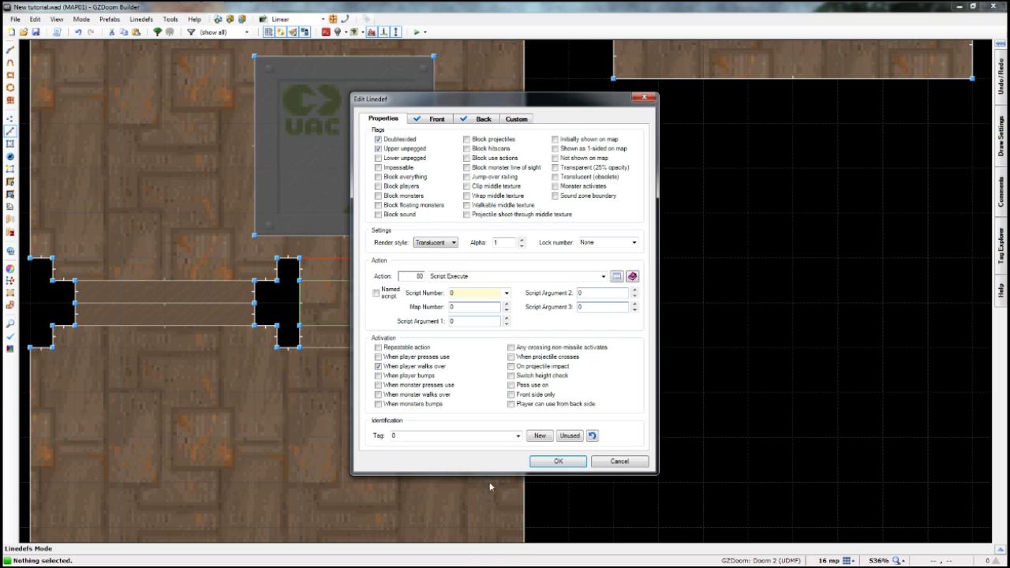
pyautogui.click(506, 295)
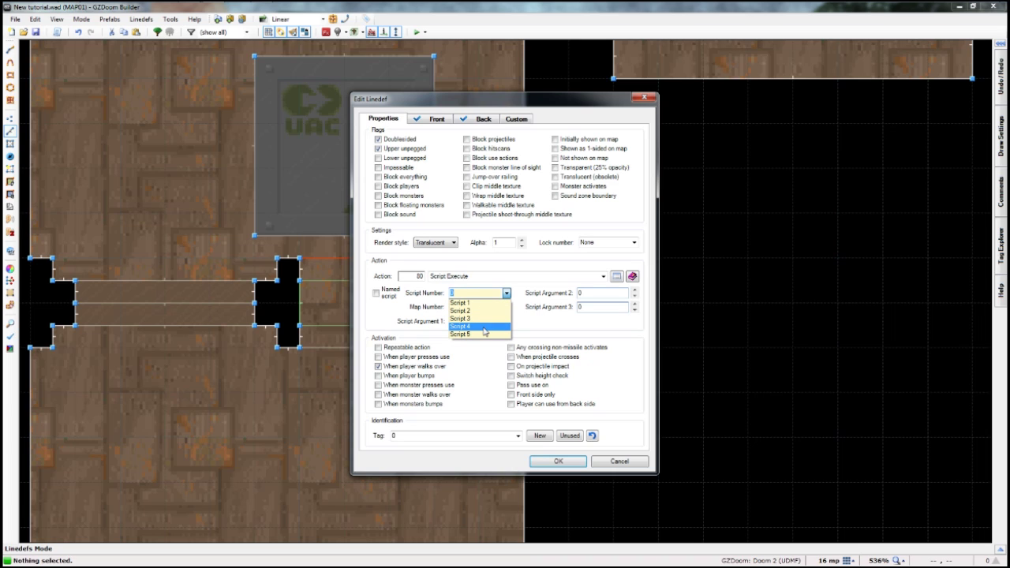
pyautogui.click(484, 331)
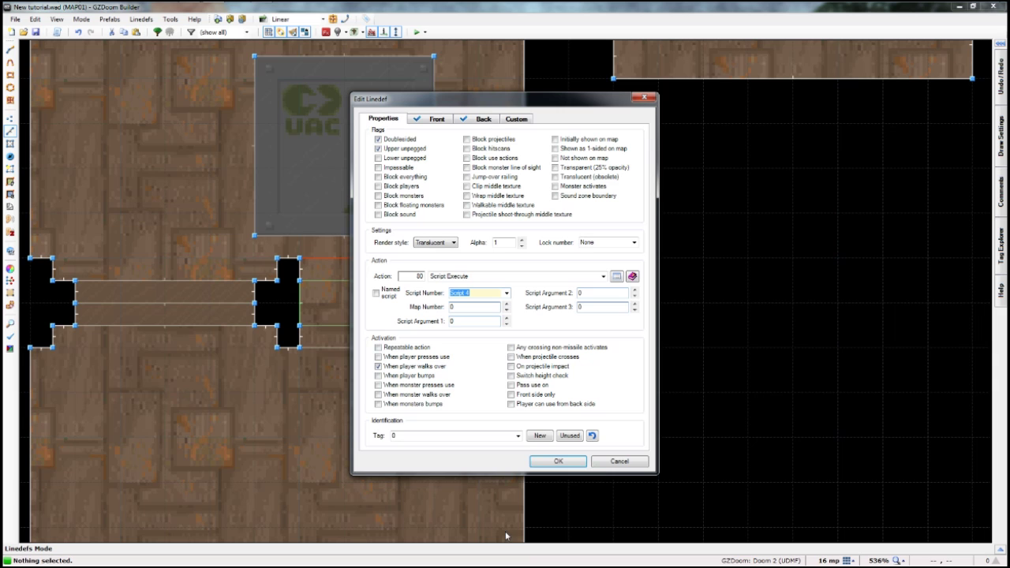
pyautogui.click(559, 466)
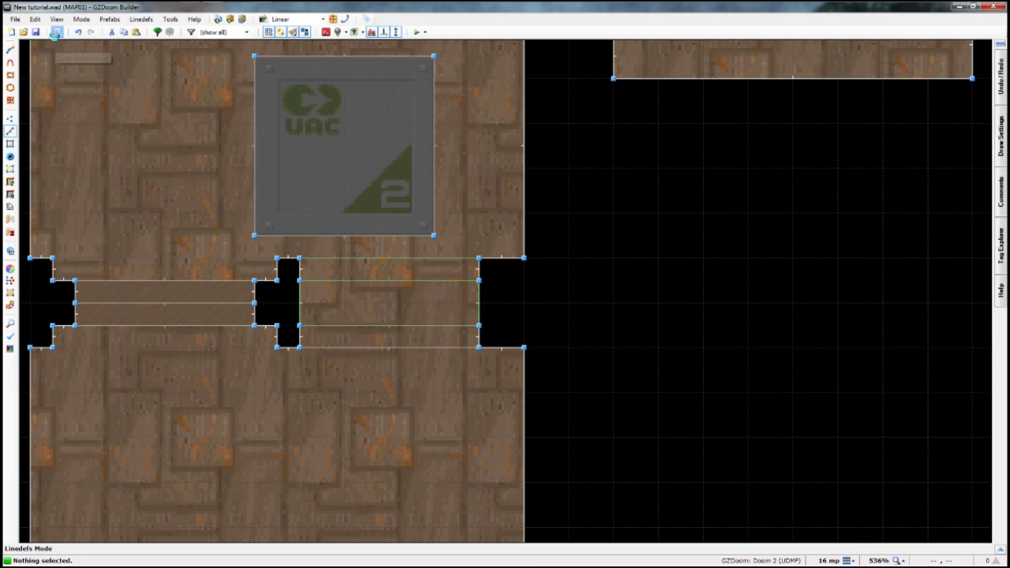
# - Review the map's ACS scripts, including the print messages in scripts 4 and 5
pyautogui.click(57, 32)
pyautogui.scroll(-8, 209, 310)
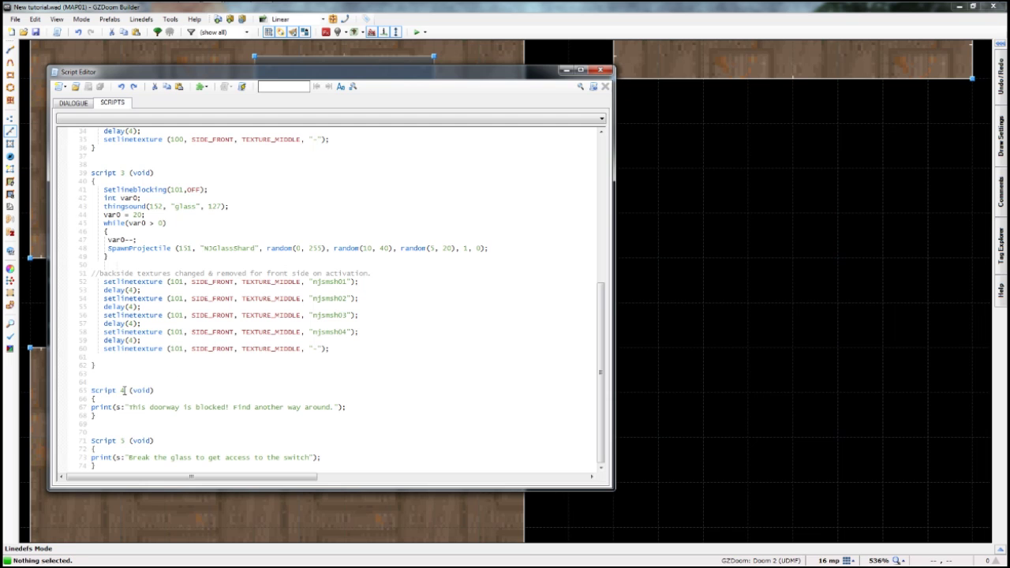
pyautogui.scroll(11, 181, 319)
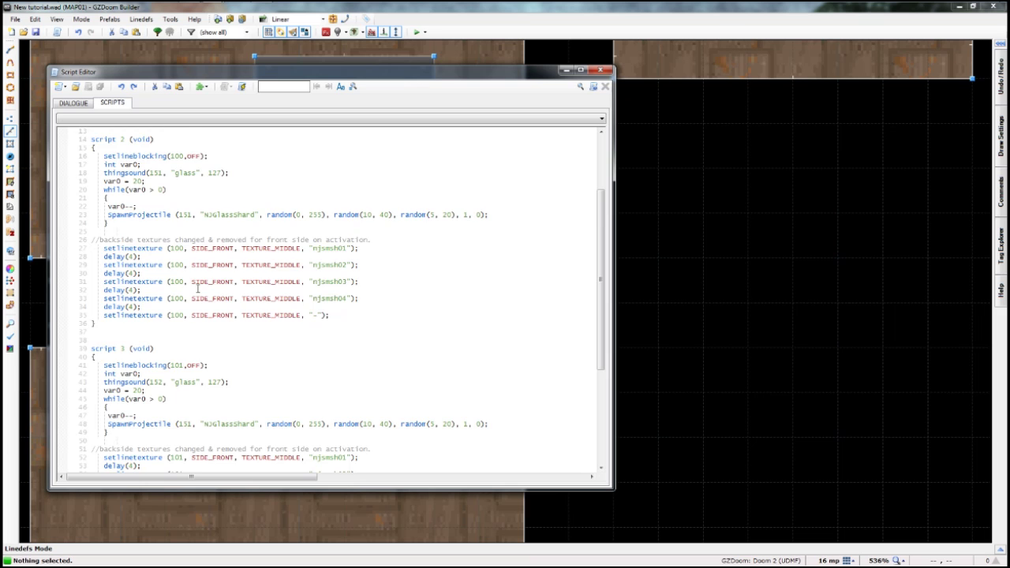
pyautogui.scroll(-4, 193, 291)
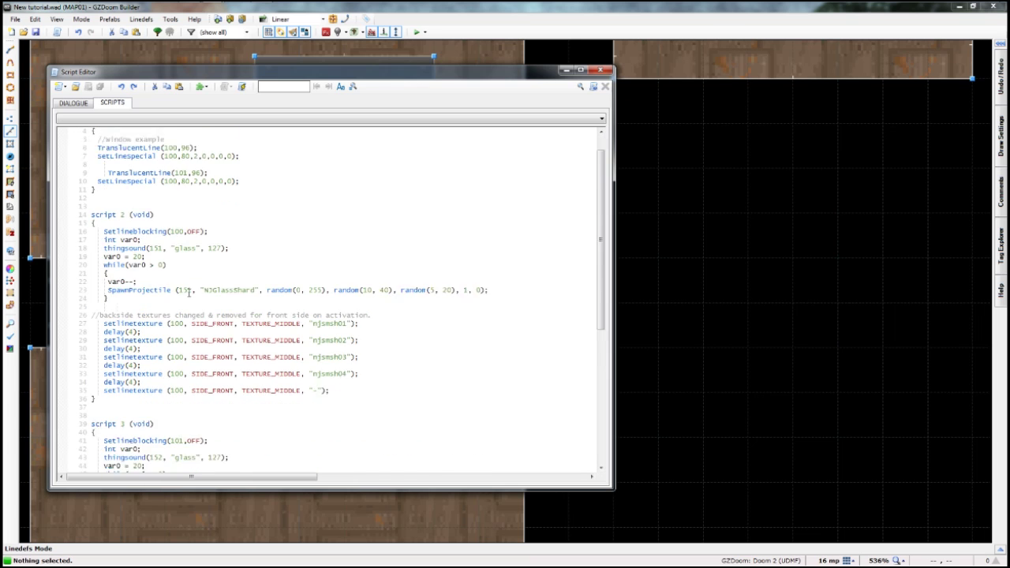
pyautogui.scroll(-1, 190, 294)
pyautogui.scroll(5, 189, 294)
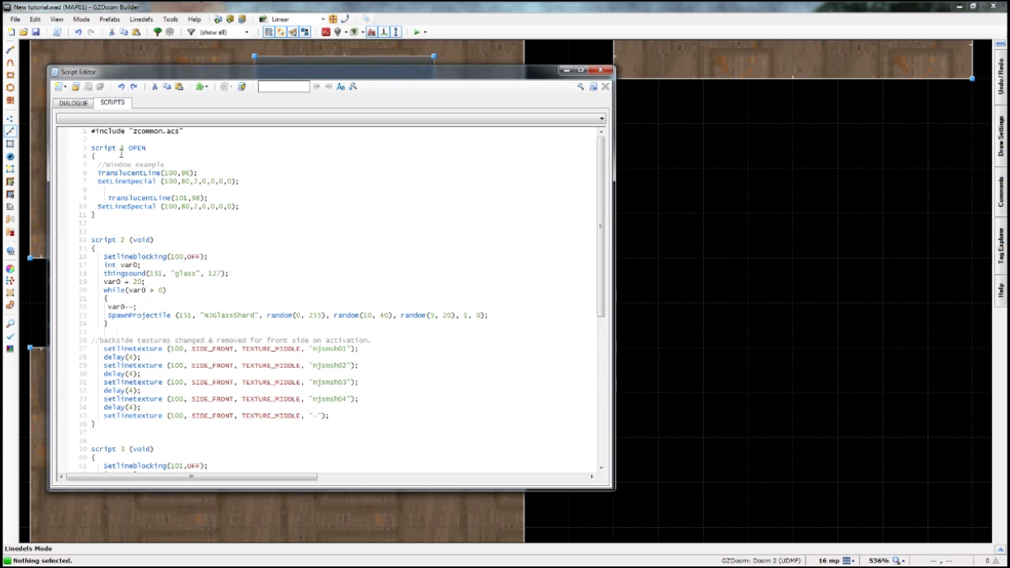
pyautogui.scroll(-11, 222, 265)
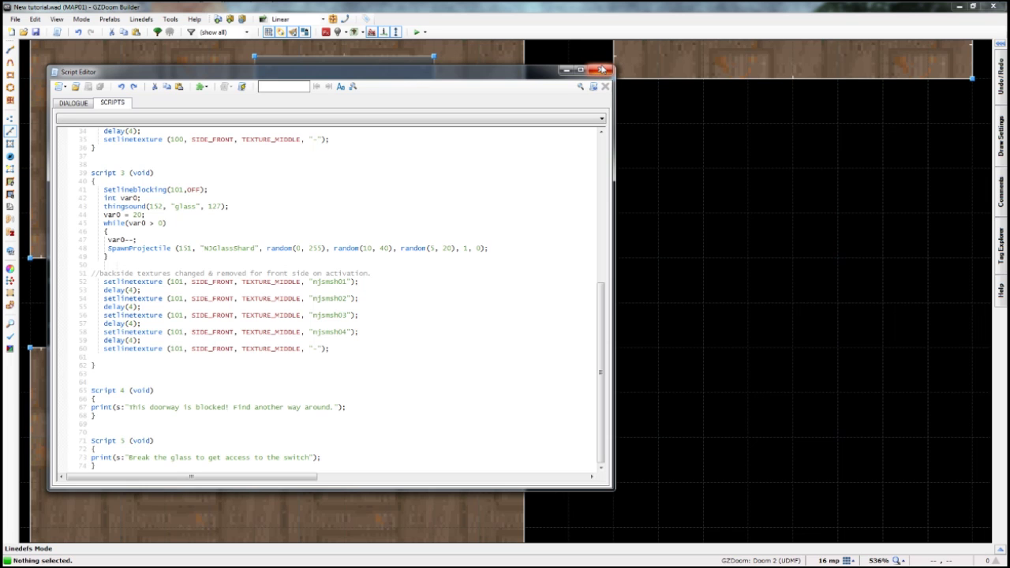
# - Close the script editor and look over the doorway linedefs around the UAC crate and the east room's window
pyautogui.click(602, 70)
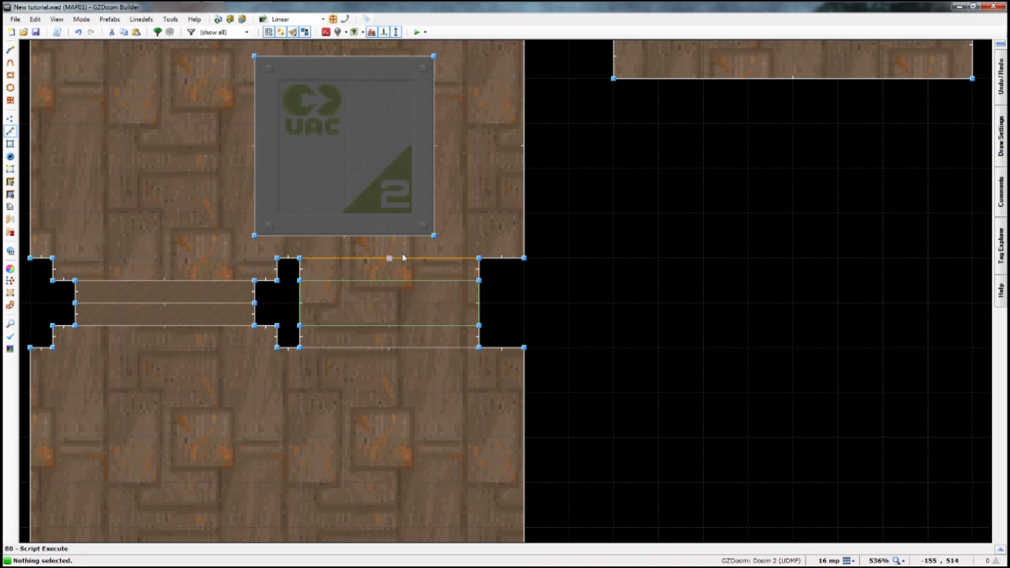
pyautogui.press('f')
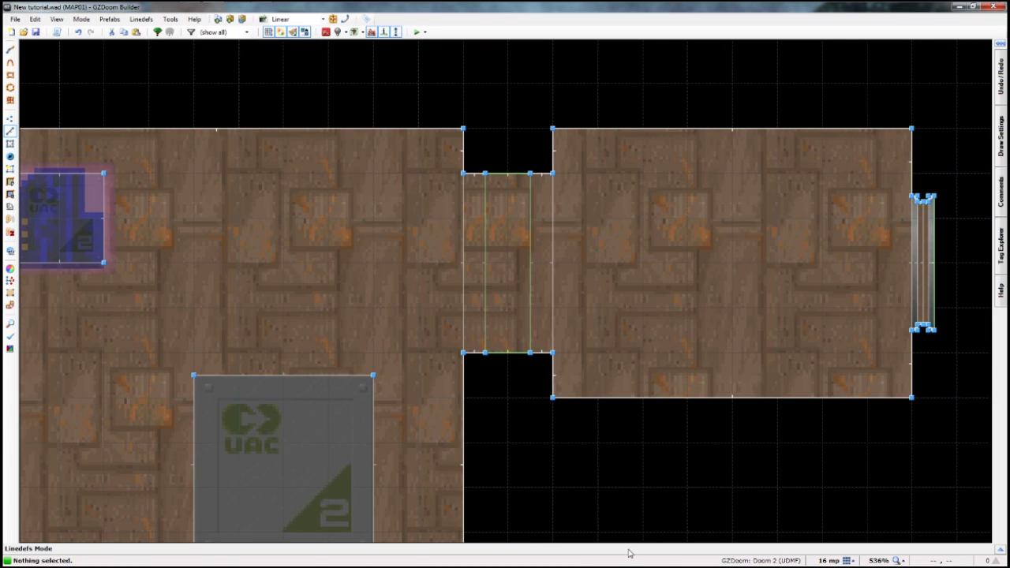
pyautogui.scroll(-1, 630, 554)
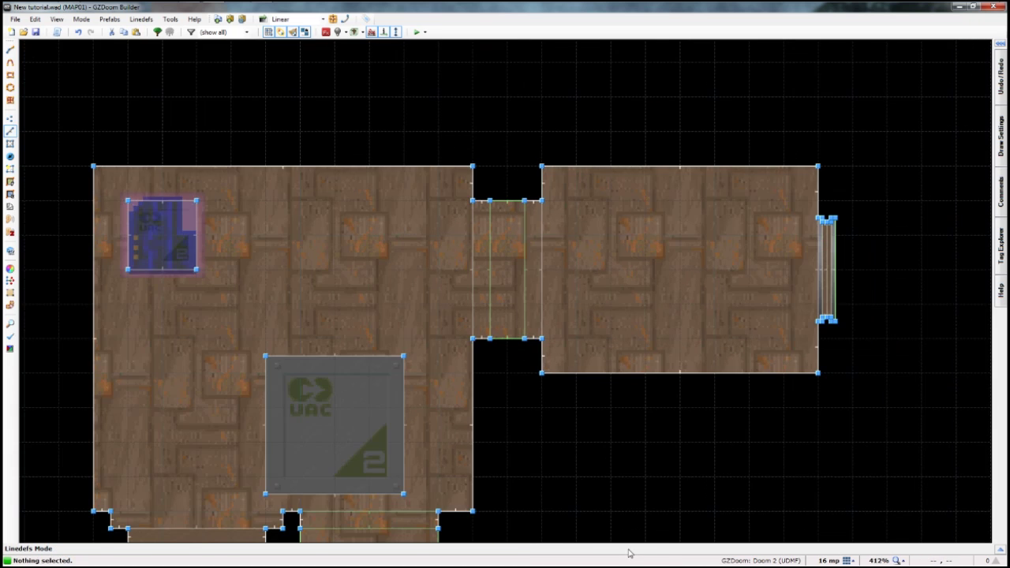
pyautogui.press('space')
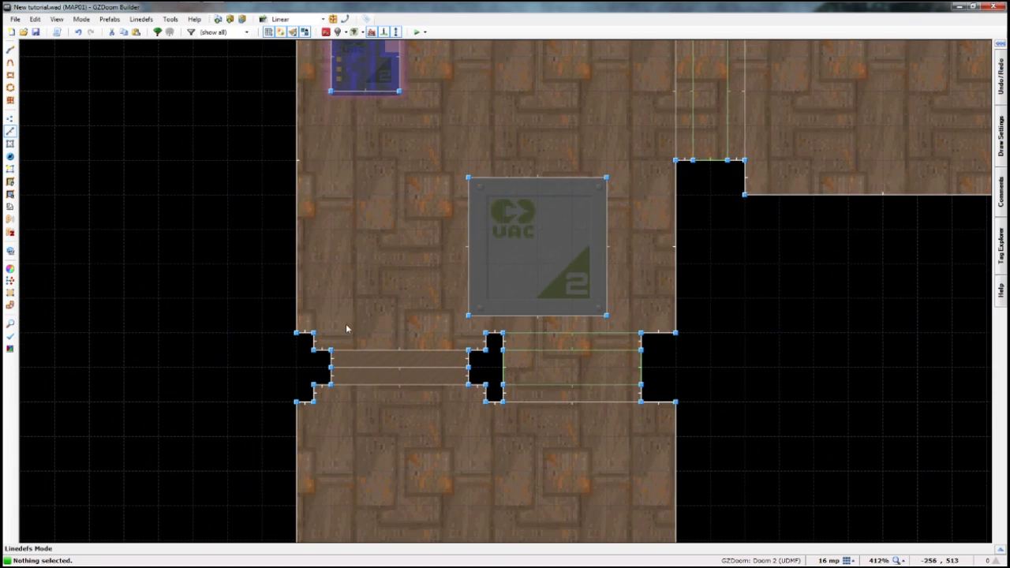
pyautogui.scroll(3, 657, 338)
pyautogui.scroll(-3, 657, 337)
pyautogui.scroll(1, 649, 340)
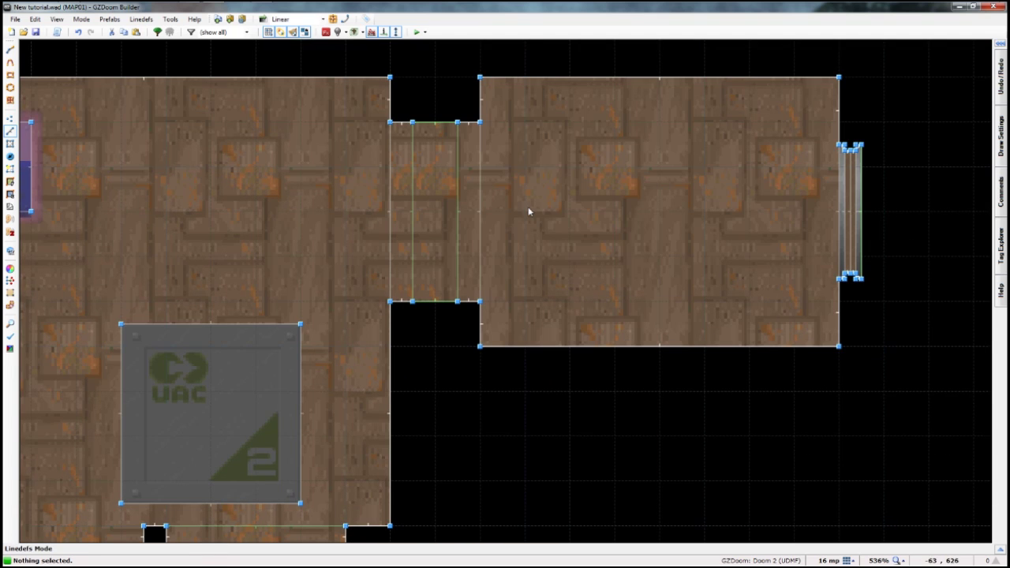
pyautogui.press('space')
pyautogui.scroll(3, 647, 390)
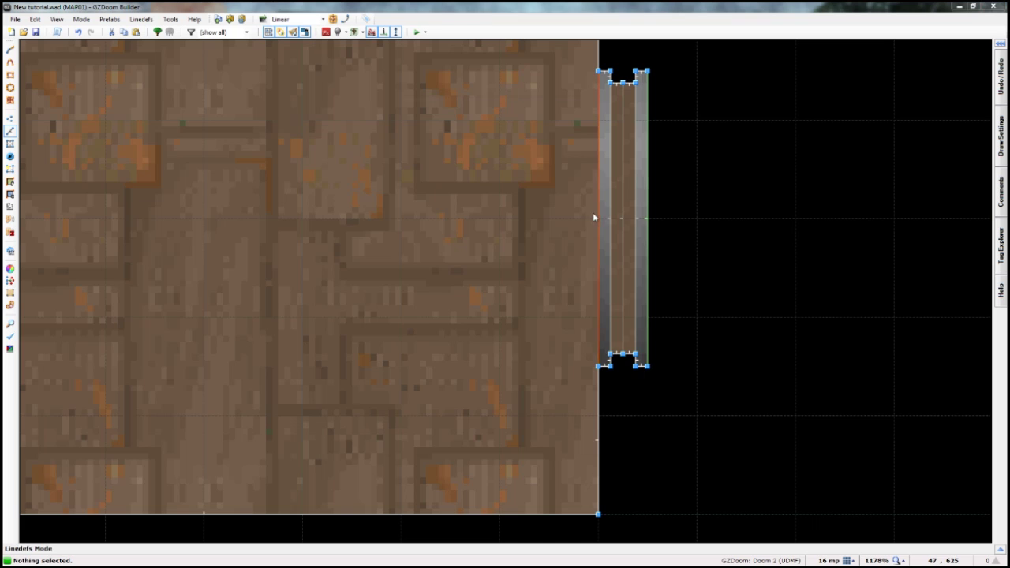
# - Assign action 80 Script Execute with Script 5, activated when the player presses use, to the window linedef bordering the east room
pyautogui.rightClick(594, 215)
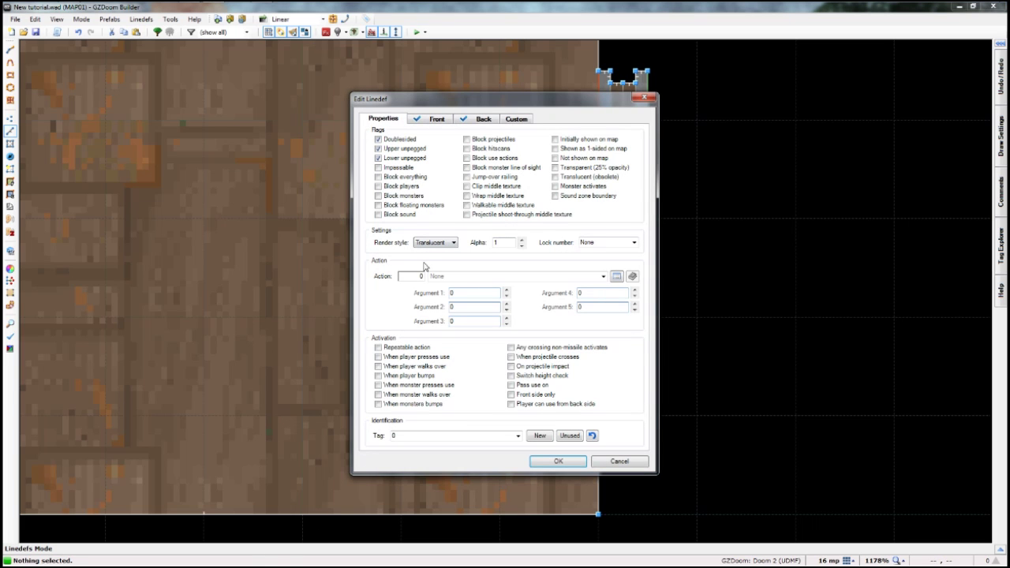
pyautogui.click(377, 357)
pyautogui.click(418, 276)
pyautogui.write('80')
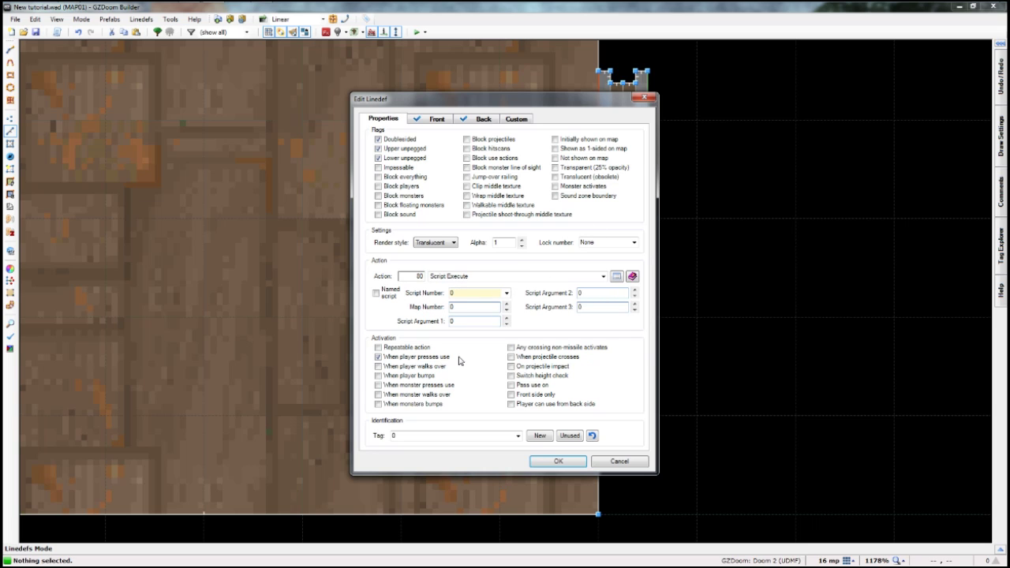
pyautogui.click(506, 293)
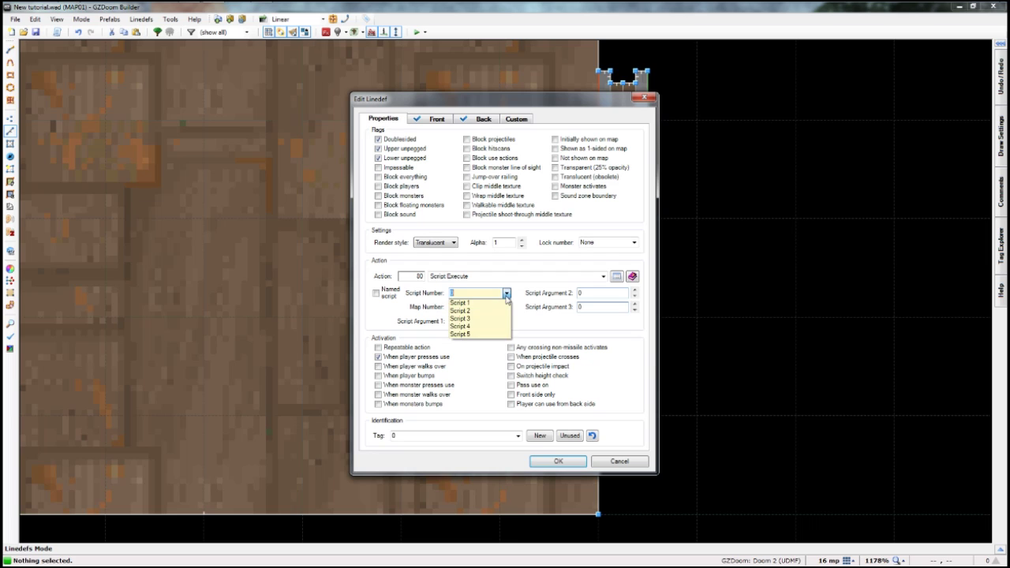
pyautogui.click(476, 337)
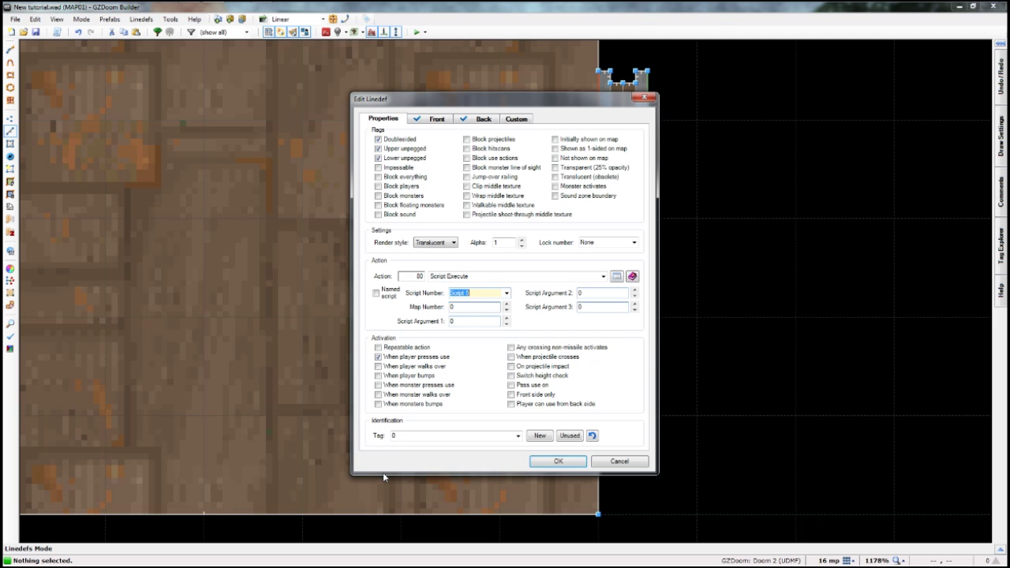
pyautogui.click(562, 463)
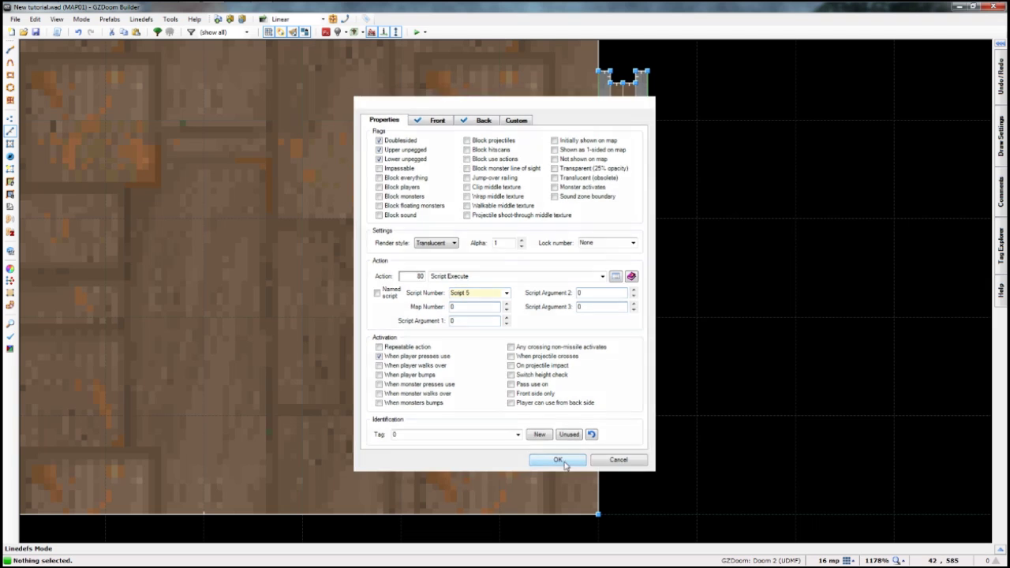
# - Examine the whole map layout, from the player start room to the east room's window
pyautogui.scroll(-3, 493, 321)
pyautogui.scroll(2, 762, 338)
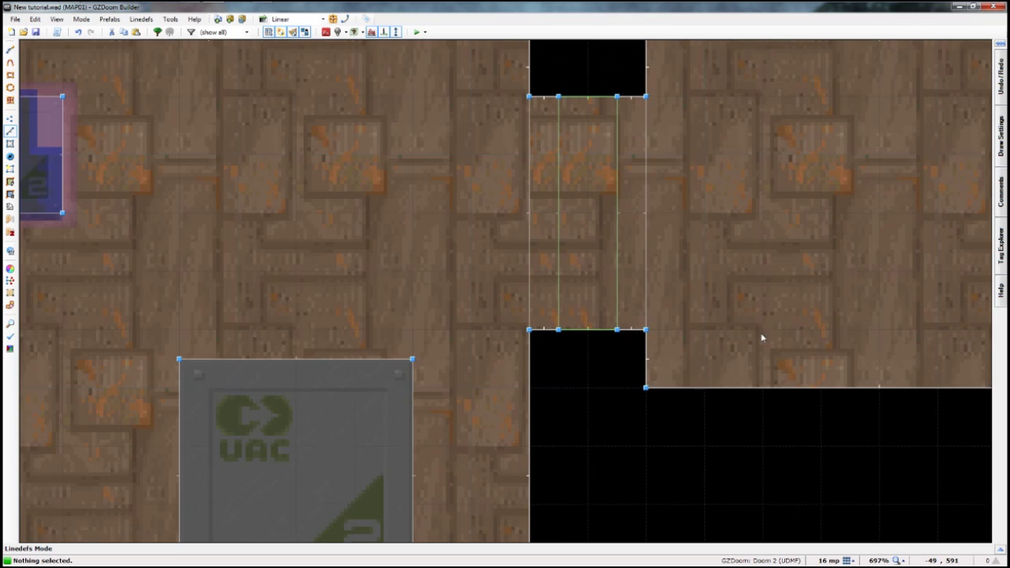
pyautogui.scroll(-2, 761, 338)
pyautogui.moveTo(665, 419); pyautogui.dragTo(697, 84, button='middle')
pyautogui.scroll(-2, 623, 244)
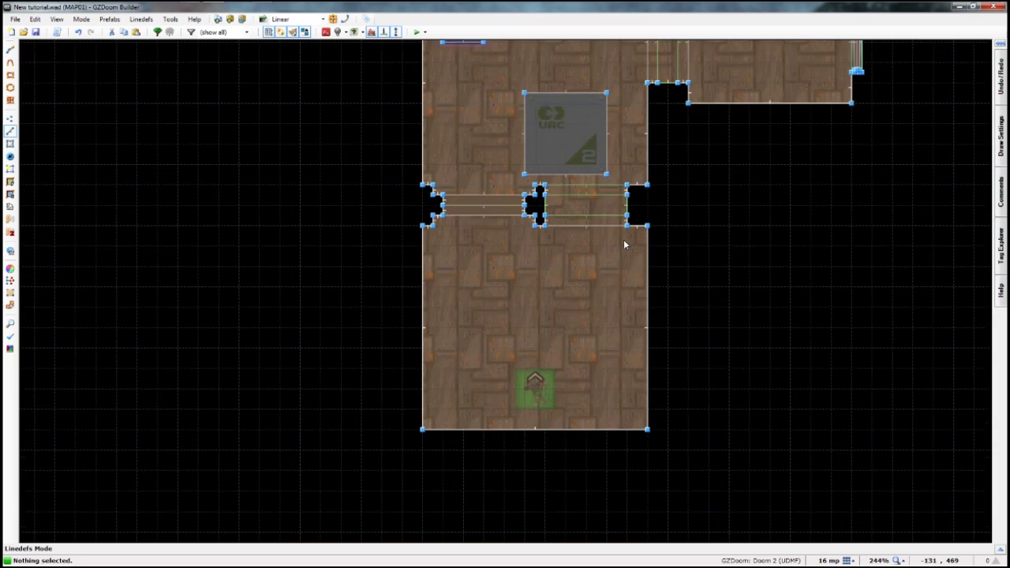
pyautogui.moveTo(623, 245); pyautogui.dragTo(555, 300, button='middle')
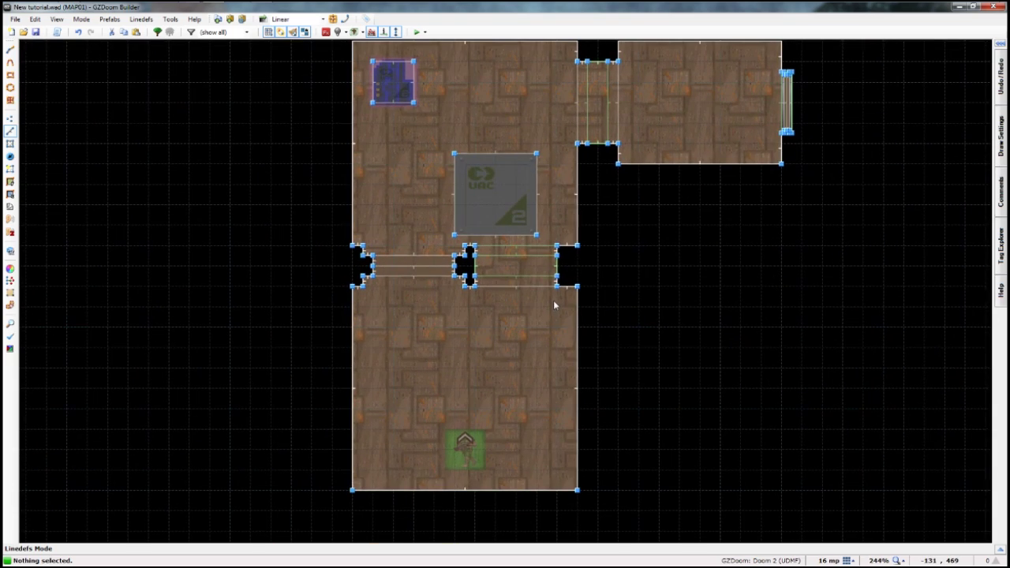
pyautogui.moveTo(534, 338); pyautogui.dragTo(528, 362, button='middle')
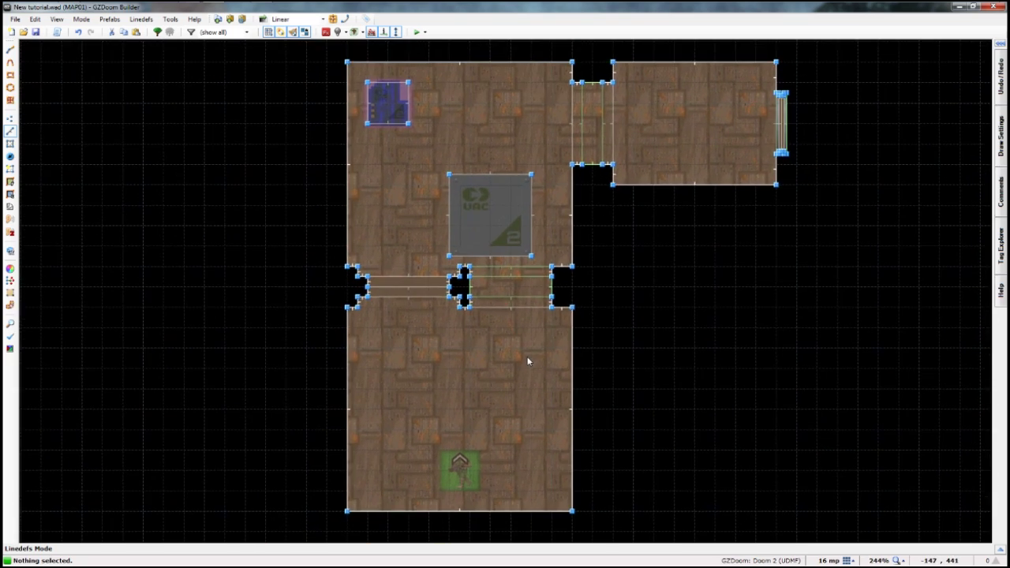